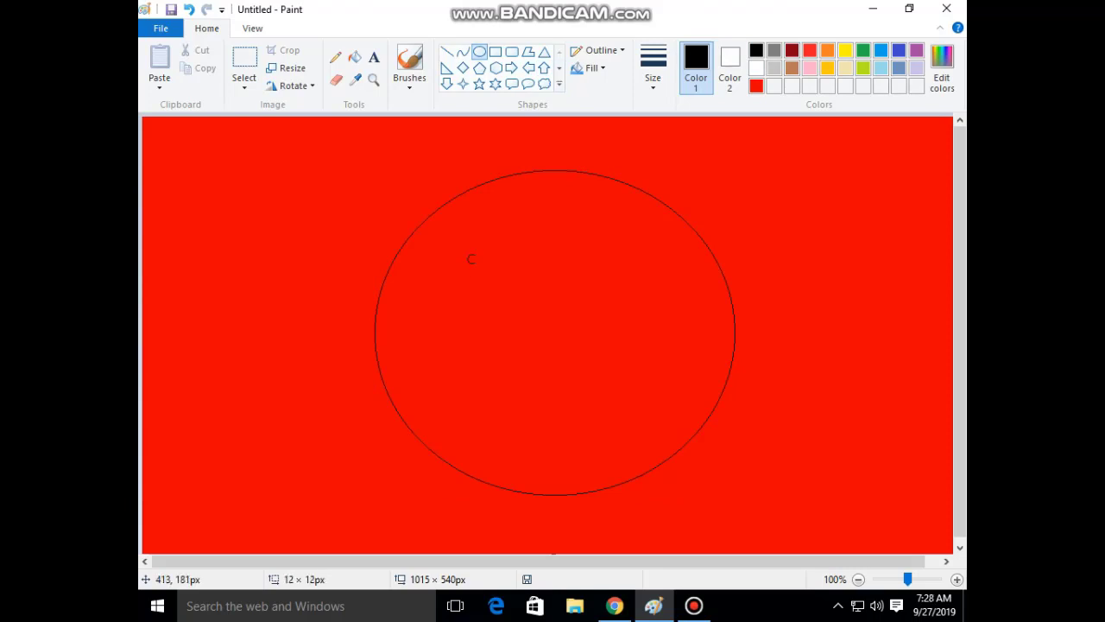
Step: Draw an ellipse about 226 × 208 px with a black outline and center it inside the large circle
left_click_drag(470, 259, 649, 422)
left_click_drag(574, 338, 573, 330)
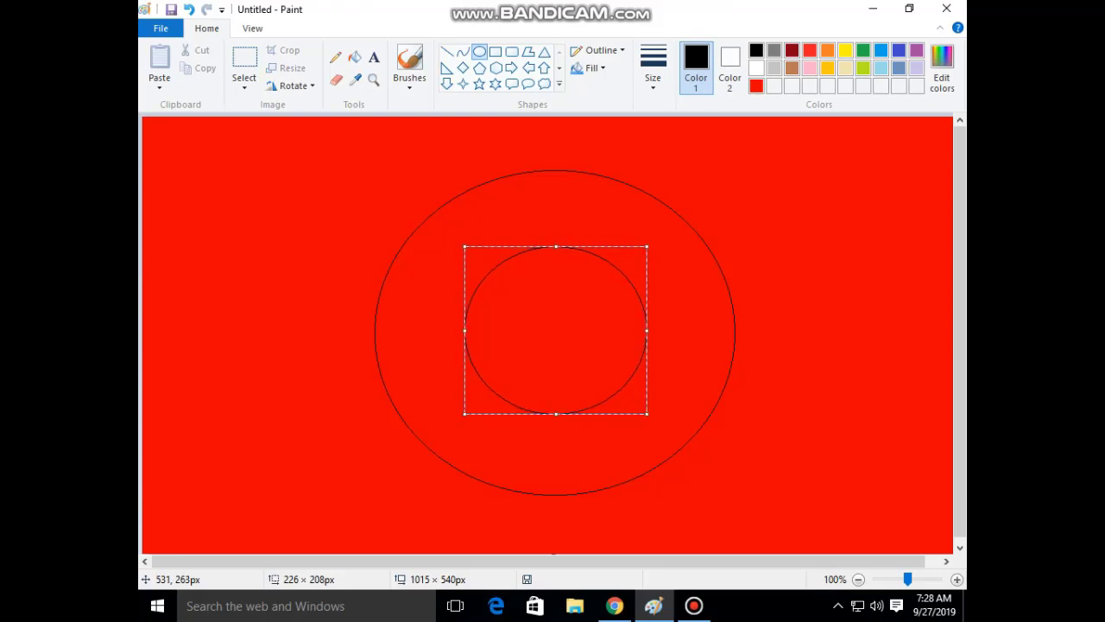
left_click(898, 306)
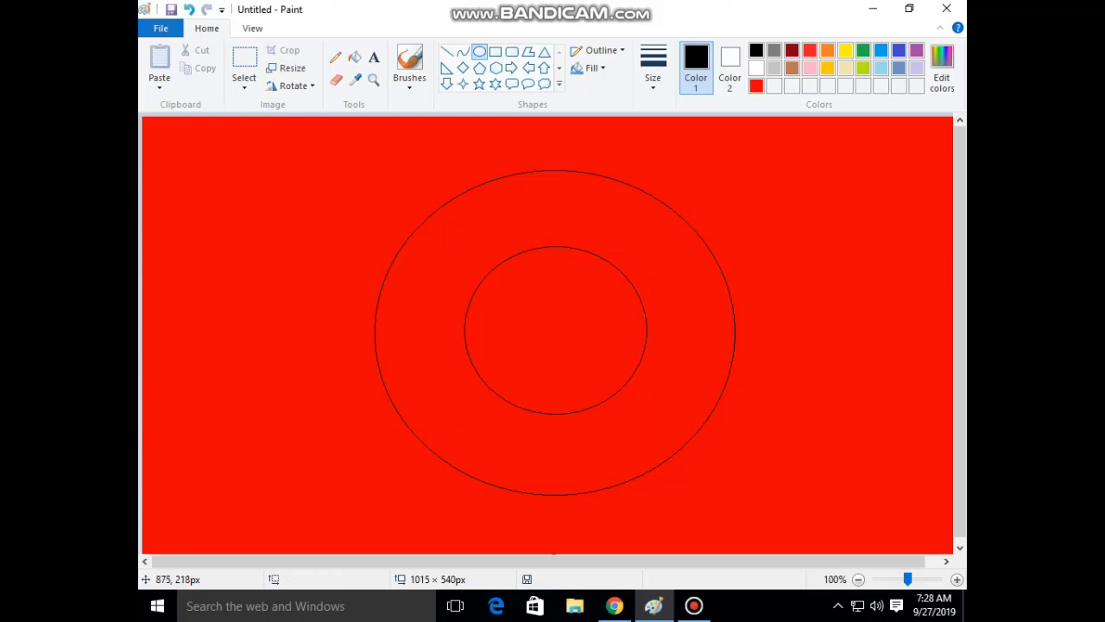
Step: Fill the inner circle with white
left_click(756, 67)
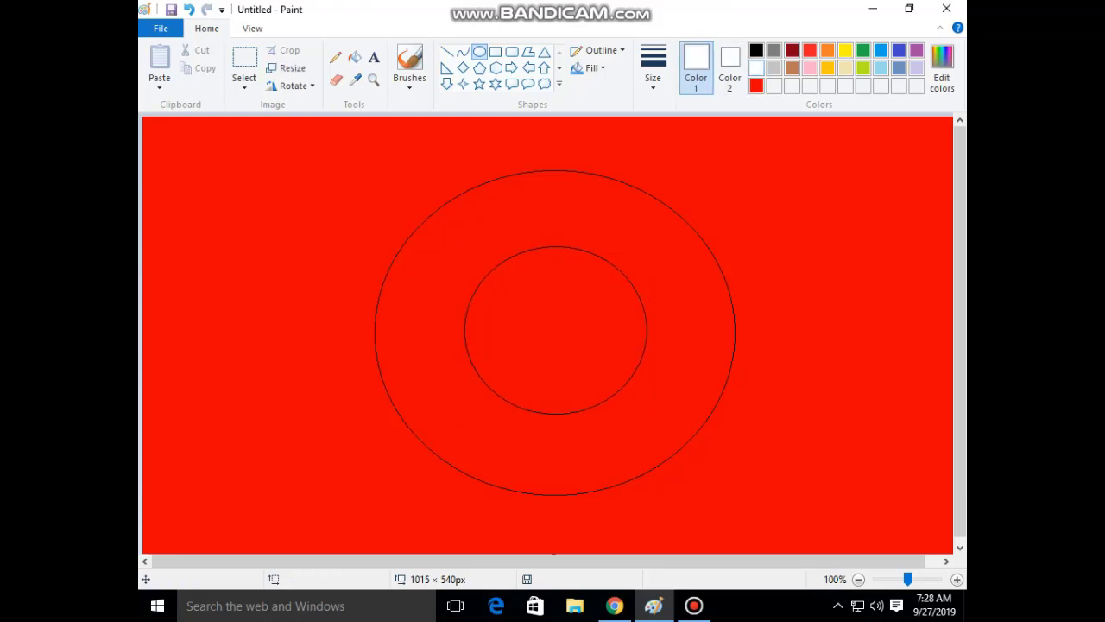
left_click(355, 56)
left_click(573, 364)
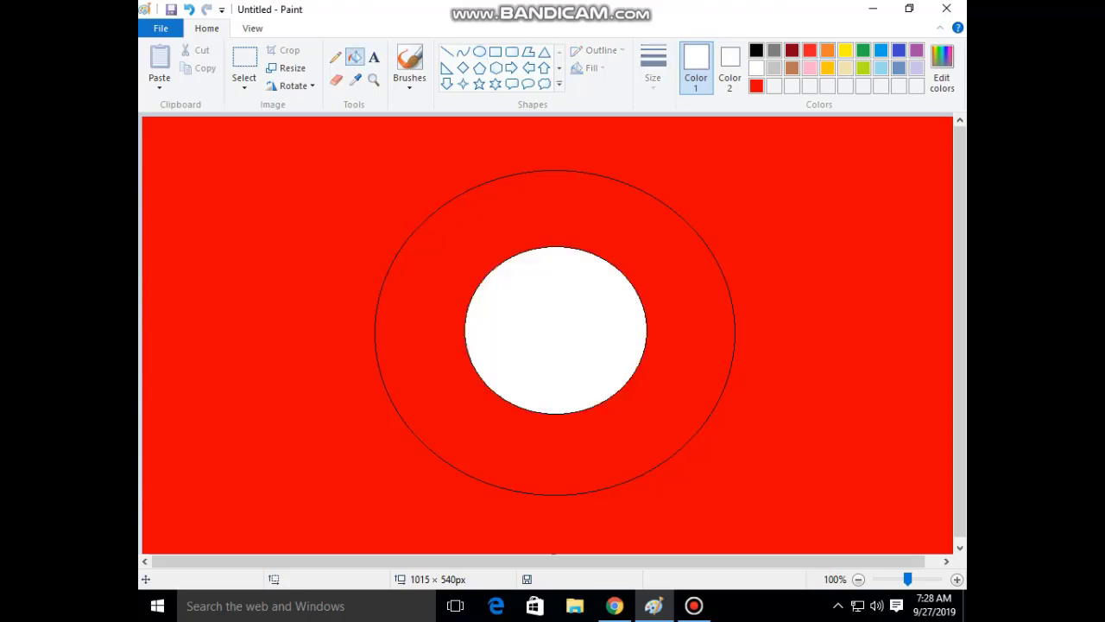
Step: Fill the ring around the white circle with orange, and recolor it gold
left_click(827, 49)
left_click(496, 203)
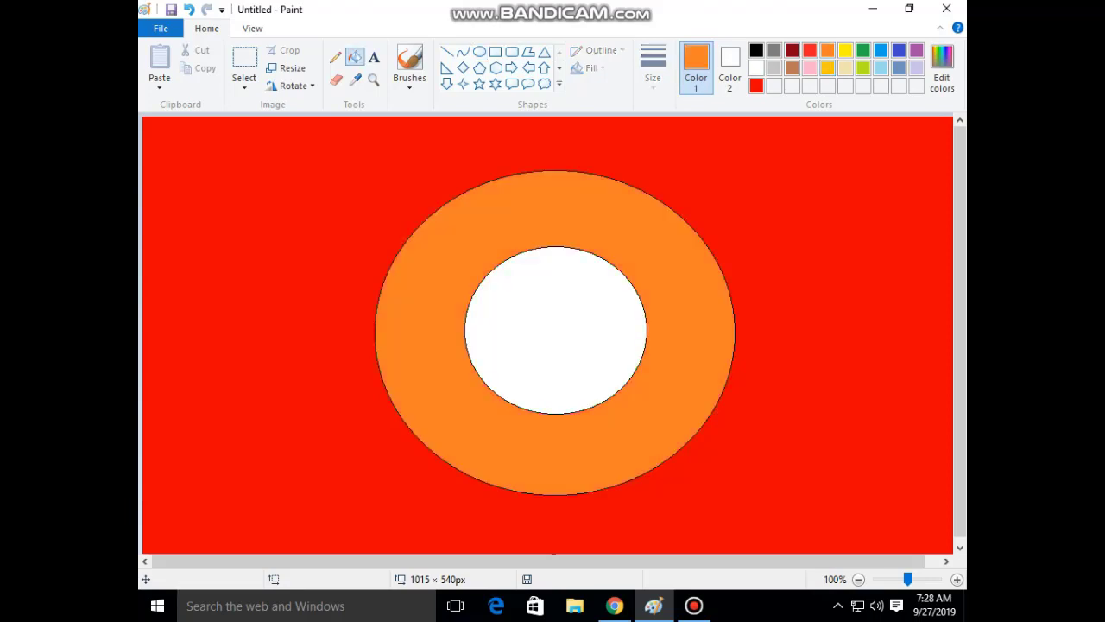
left_click(827, 67)
left_click(610, 230)
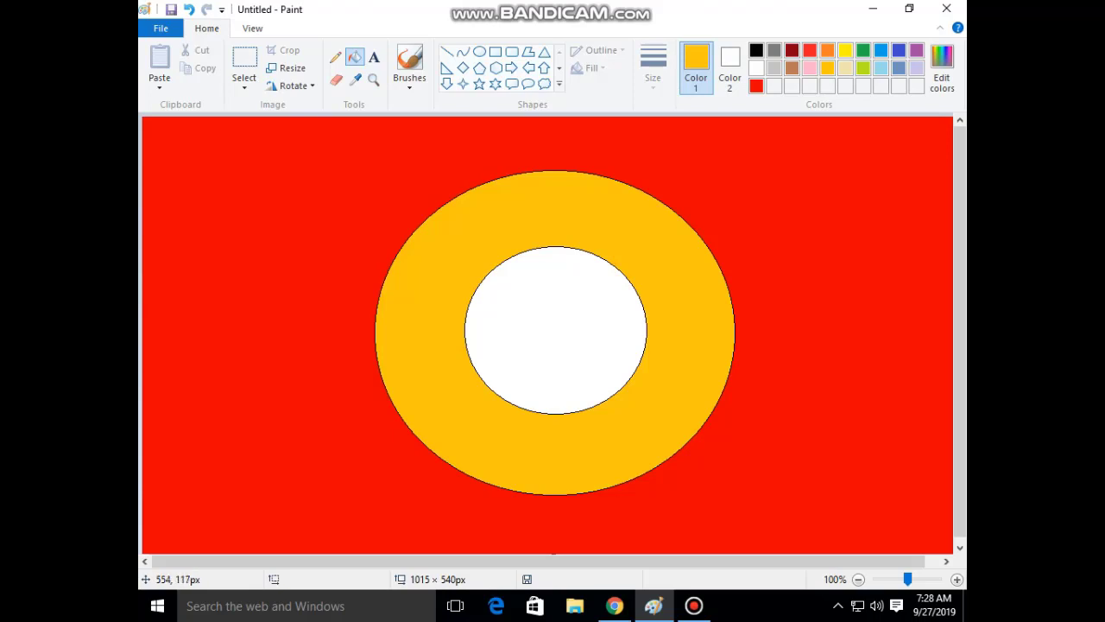
Step: Draw a gold-outlined ellipse about 531 × 483 px and center it around the existing circles
left_click(479, 51)
mouse_move(337, 145)
left_mouse_down()
mouse_move(460, 243)
mouse_move(695, 313)
mouse_move(725, 462)
mouse_move(767, 536)
left_mouse_up()
mouse_move(589, 158)
left_mouse_down()
mouse_move(589, 145)
mouse_move(618, 149)
left_mouse_up()
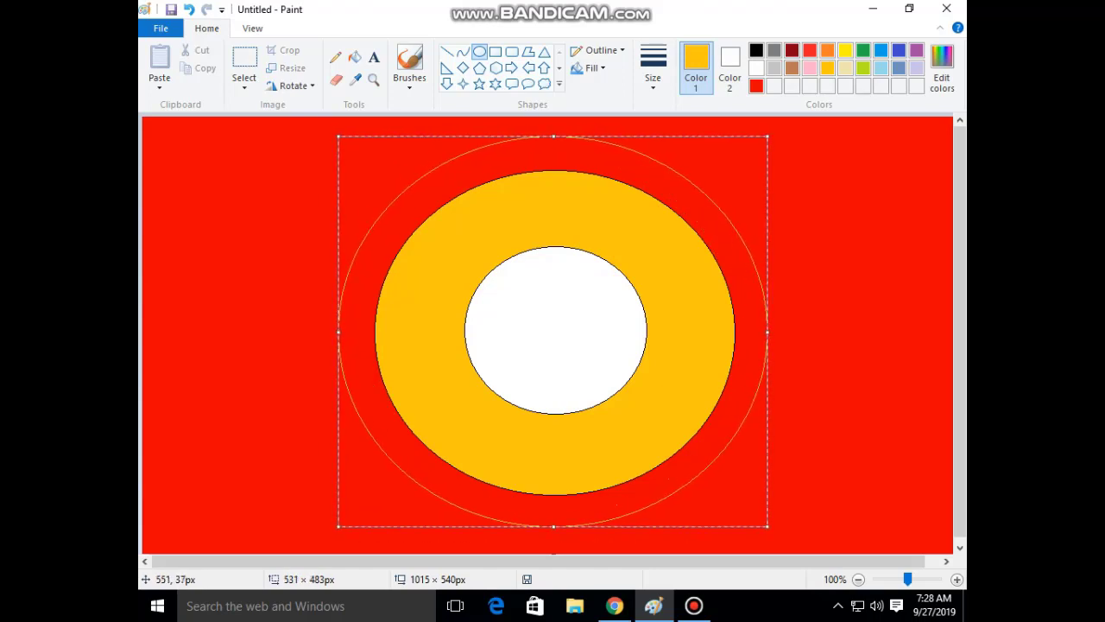
left_click(903, 268)
Step: Fill the ring around the white circle with yellow
left_click(355, 57)
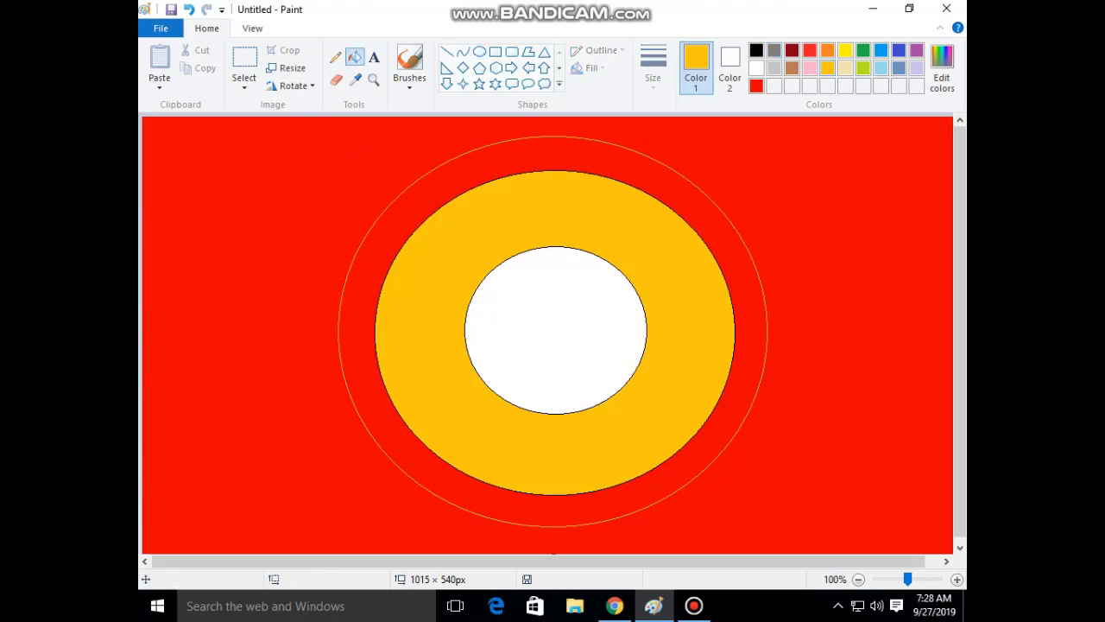
left_click(845, 50)
left_click(637, 206)
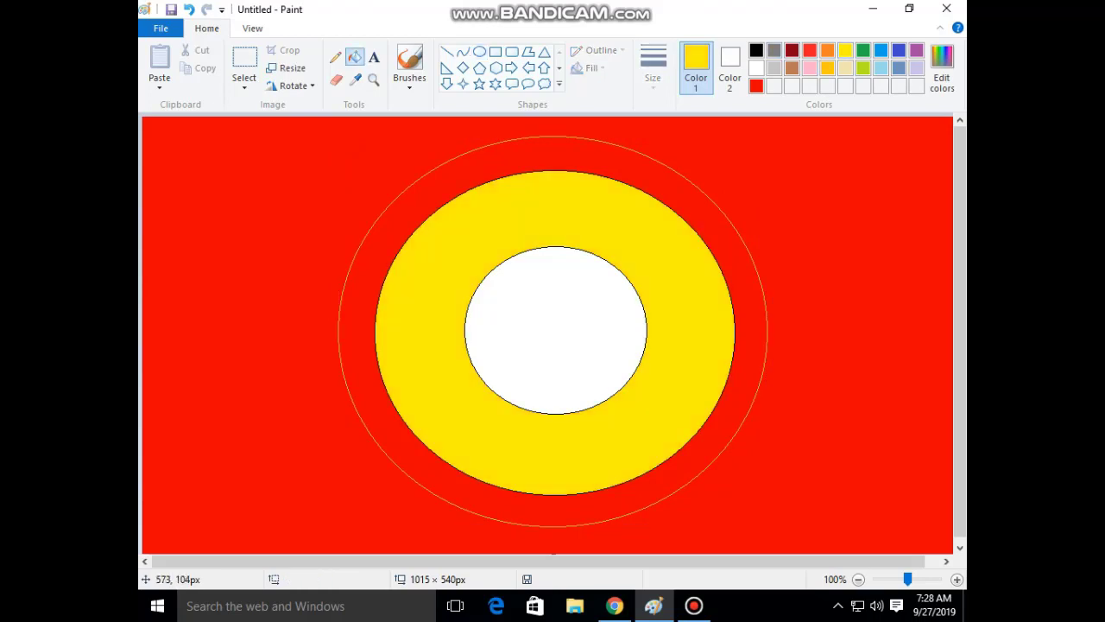
Step: Fill the outermost ring with gold, and recolor it orange
left_click(827, 67)
left_click(671, 178)
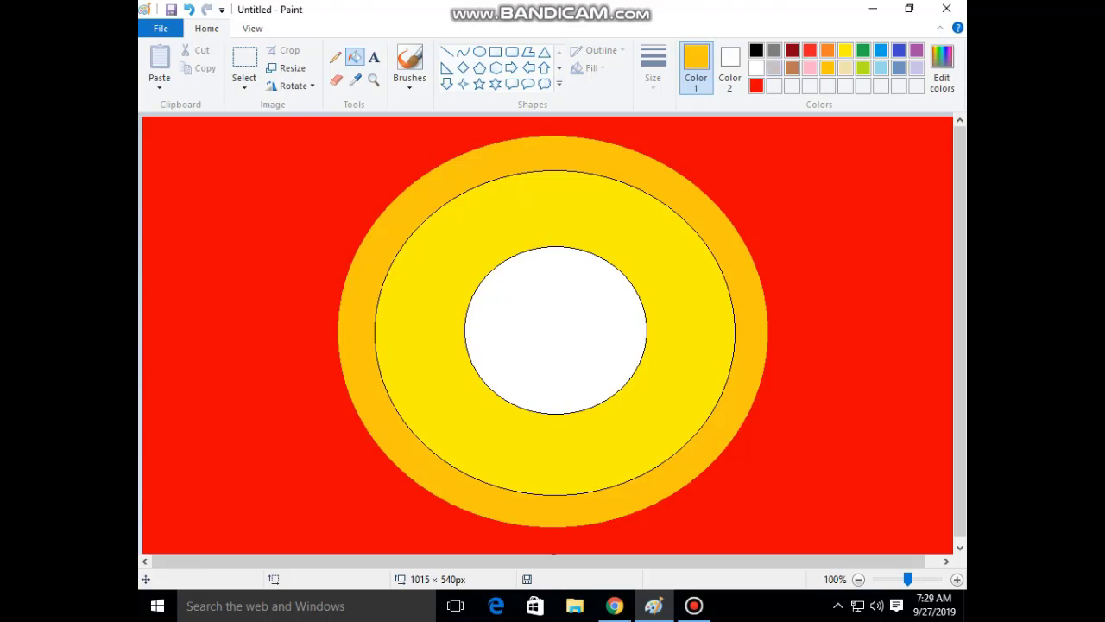
left_click(828, 50)
left_click(746, 285)
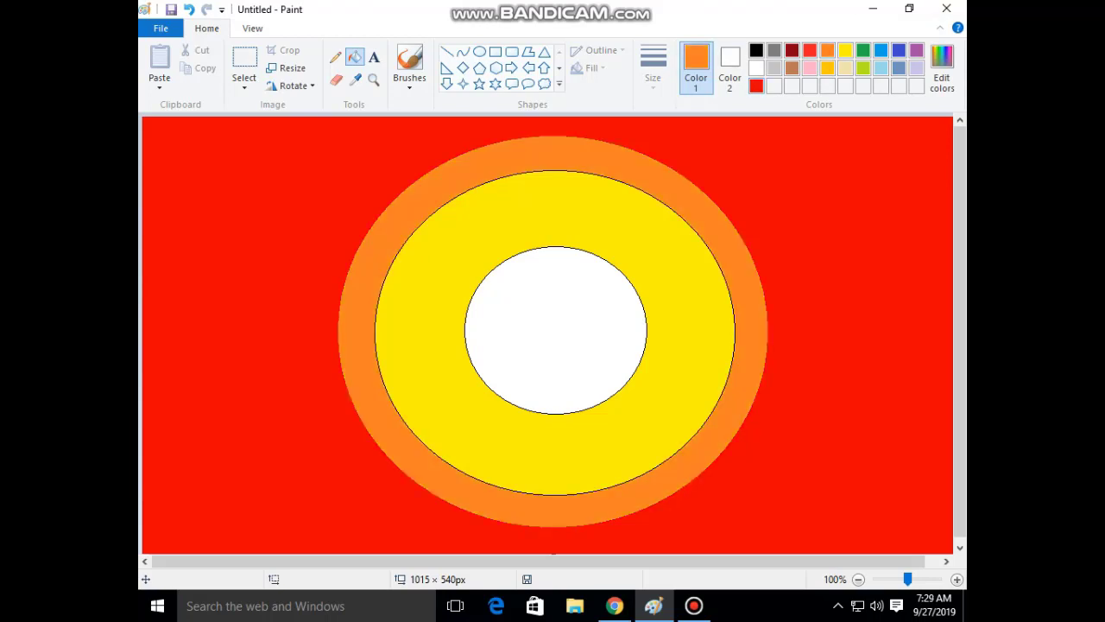
Step: Try recoloring the area outside the yellow ring with orange and red fills
left_click(756, 86)
left_click(828, 51)
left_click(883, 178)
left_click(757, 86)
left_click(807, 220)
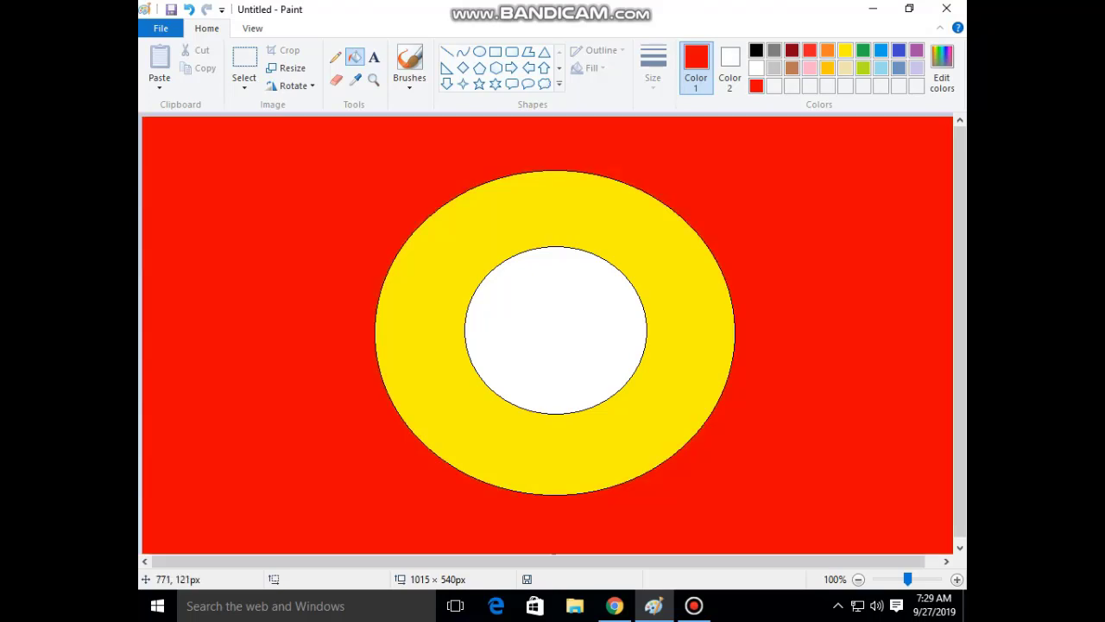
left_click(828, 50)
left_click(706, 186)
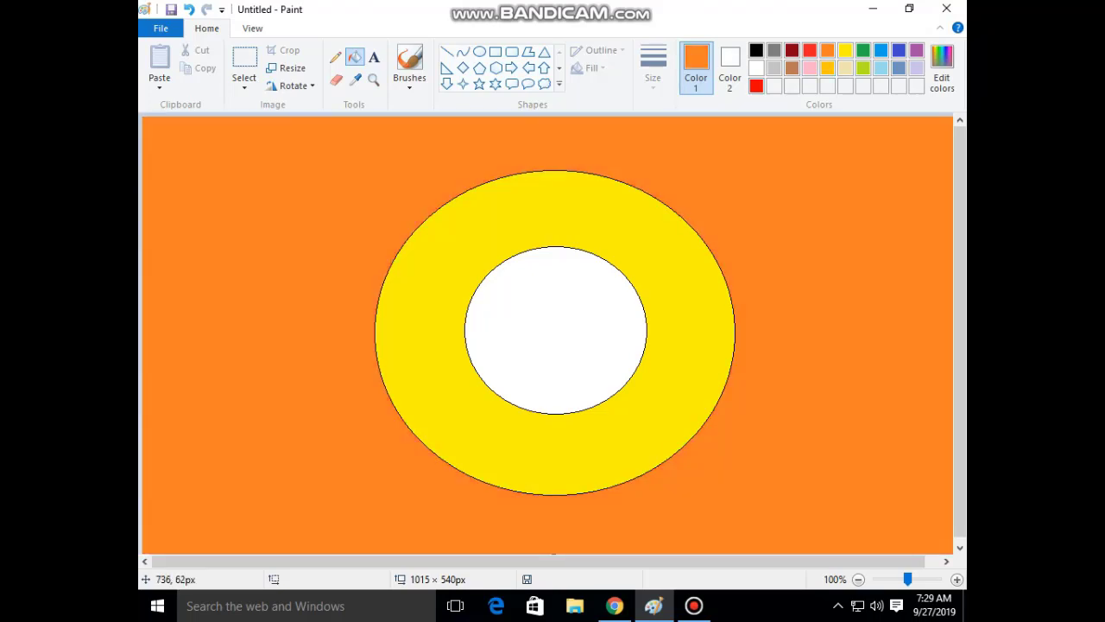
Step: Undo the last fills of the area outside the yellow ring
key("ctrl+z")
key("ctrl+z")
key("ctrl+z")
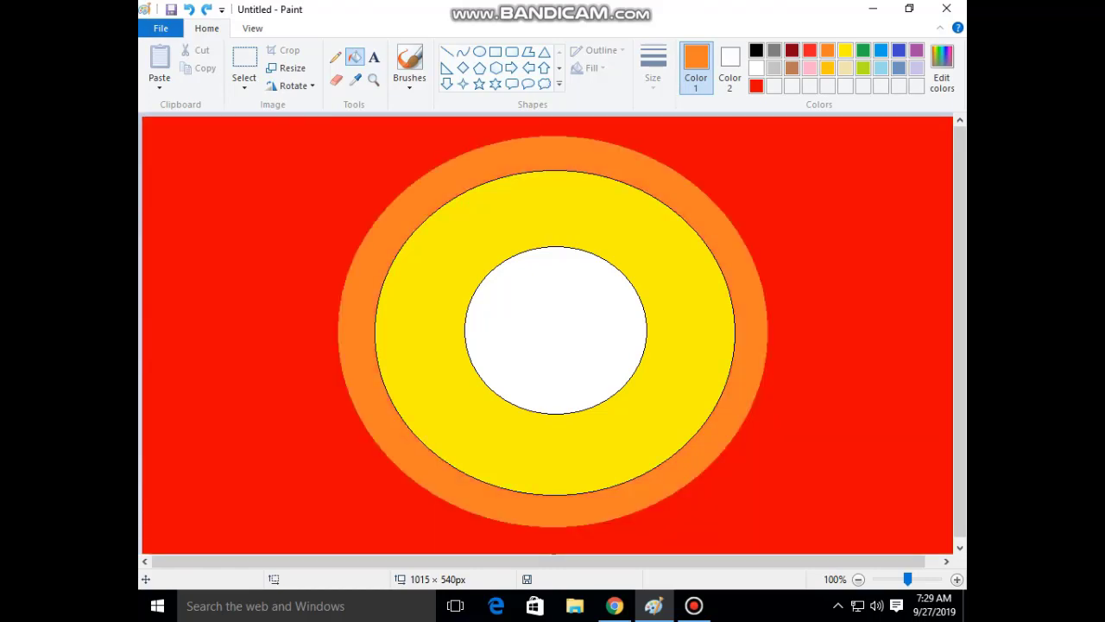
Step: Paint rough orange brush strokes all around the outer edge of the orange ring
left_click(409, 78)
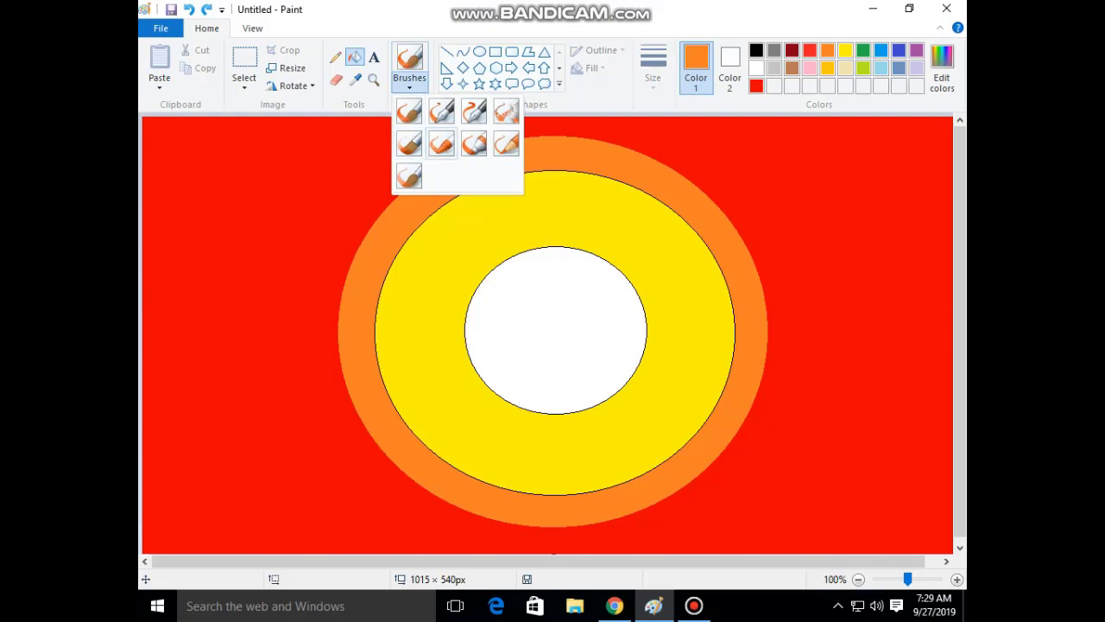
left_click(409, 177)
left_click(490, 144)
left_click(409, 78)
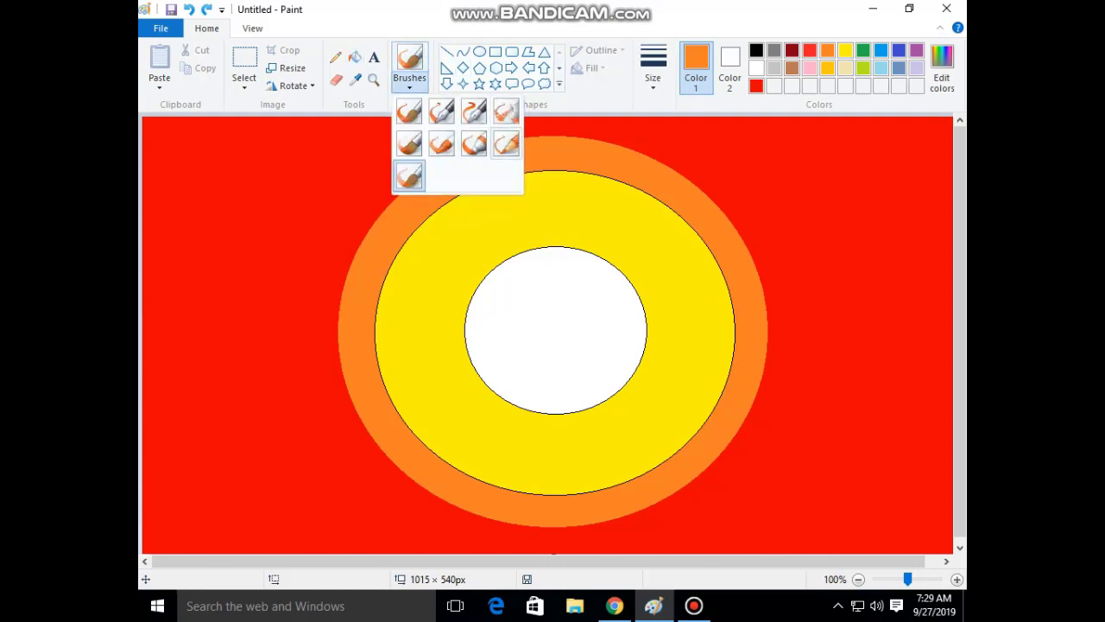
left_click(409, 112)
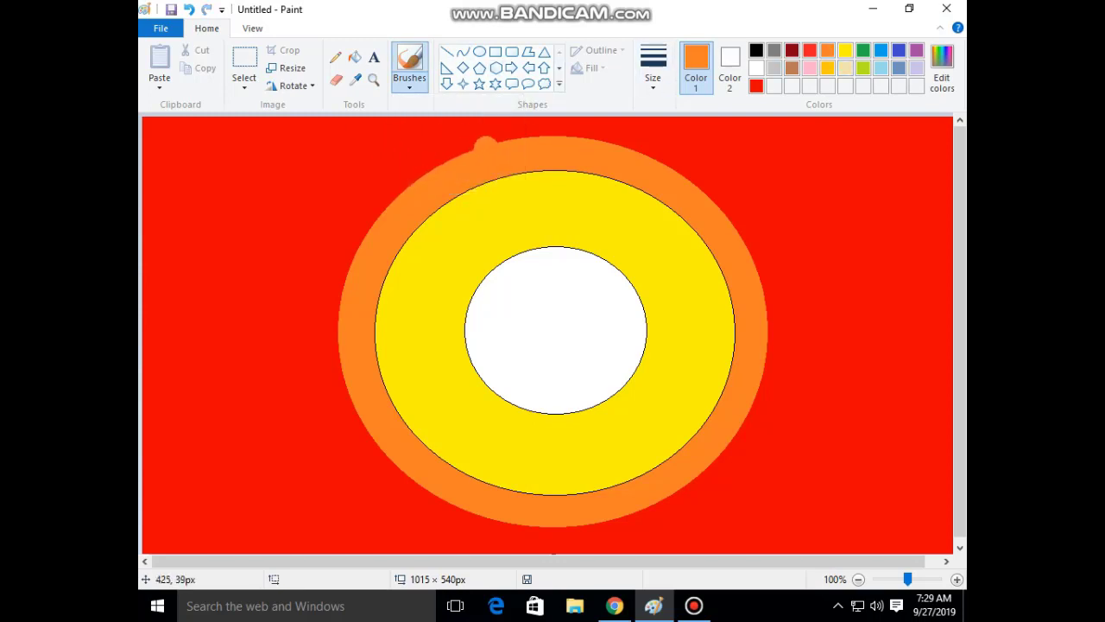
mouse_move(488, 140)
left_mouse_down()
mouse_move(622, 127)
mouse_move(462, 142)
left_mouse_up()
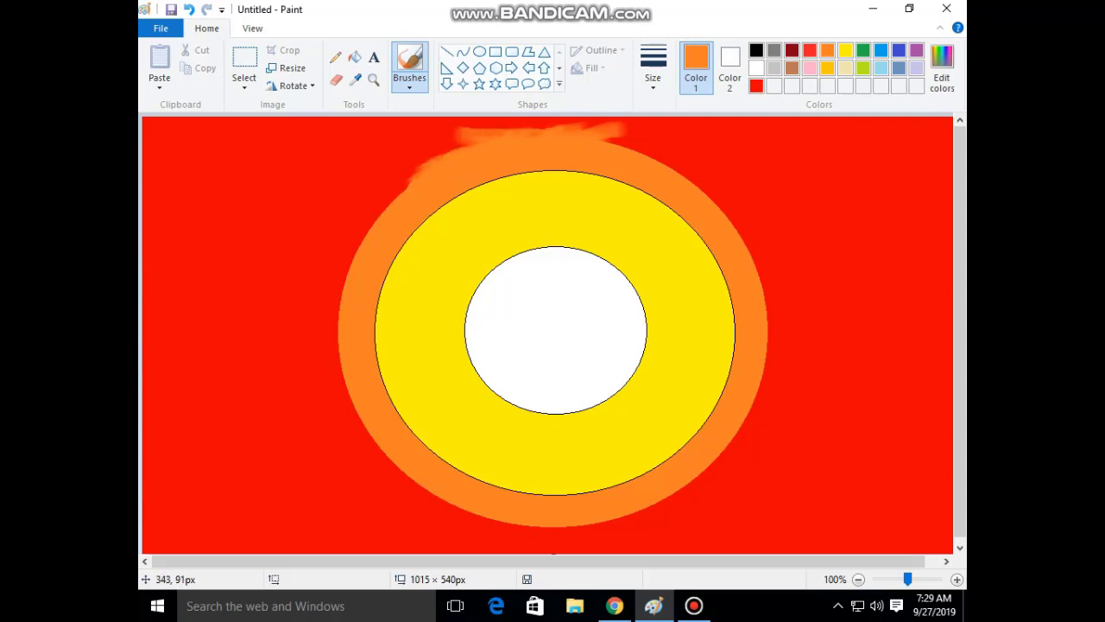
mouse_move(439, 196)
left_mouse_down()
mouse_move(393, 229)
mouse_move(383, 274)
mouse_move(391, 218)
left_mouse_up()
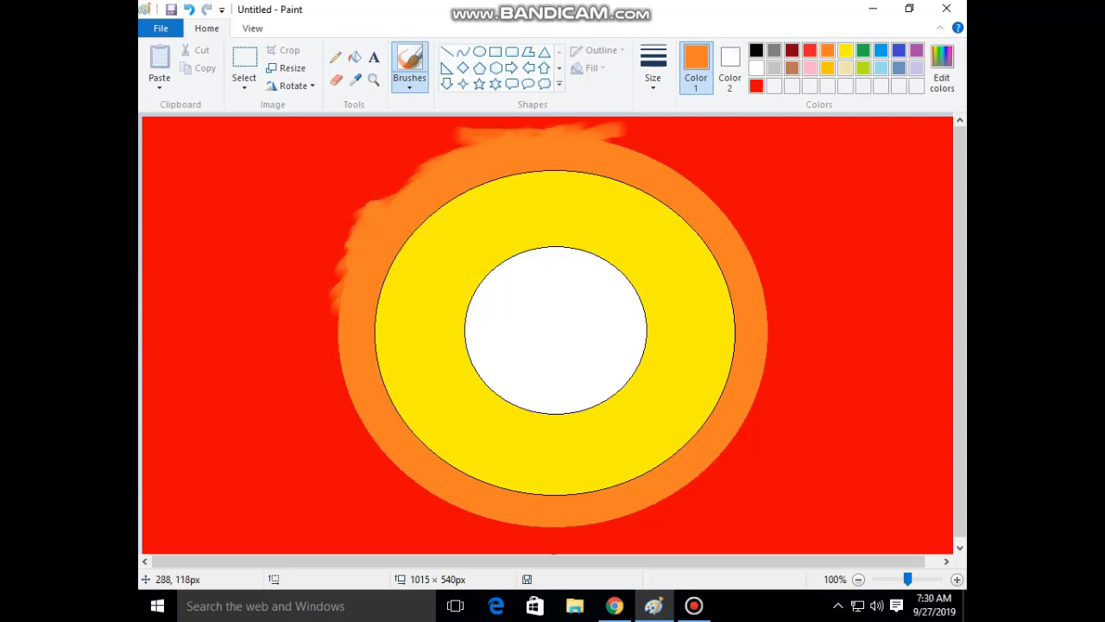
mouse_move(359, 327)
left_mouse_down()
mouse_move(333, 354)
mouse_move(340, 397)
mouse_move(356, 375)
left_mouse_up()
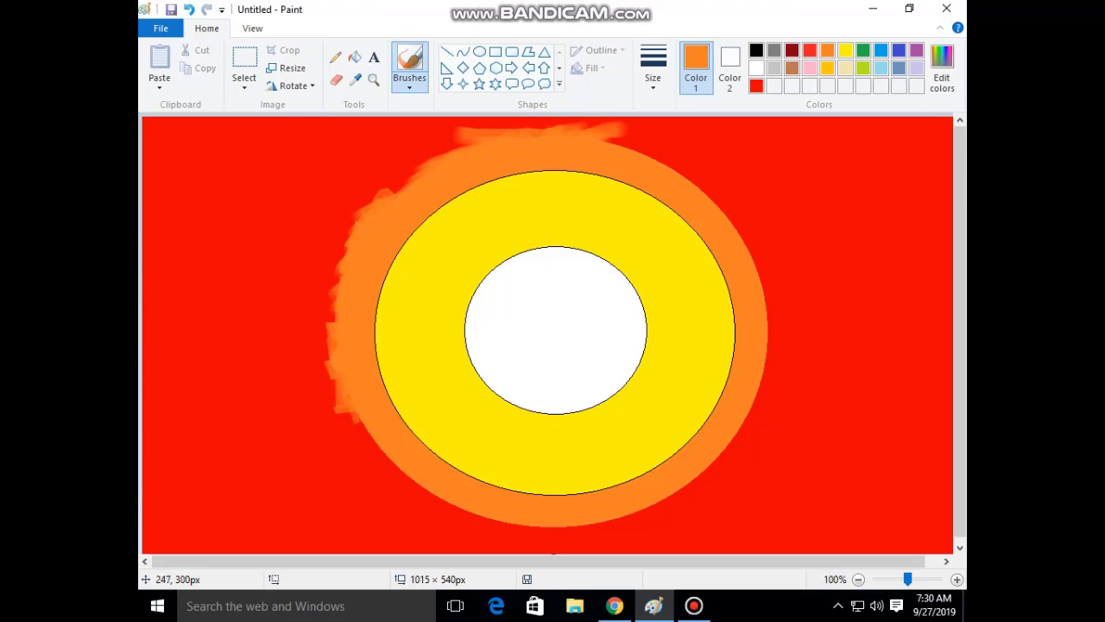
mouse_move(372, 433)
left_mouse_down()
mouse_move(367, 470)
mouse_move(356, 406)
mouse_move(387, 489)
mouse_move(400, 440)
left_mouse_up()
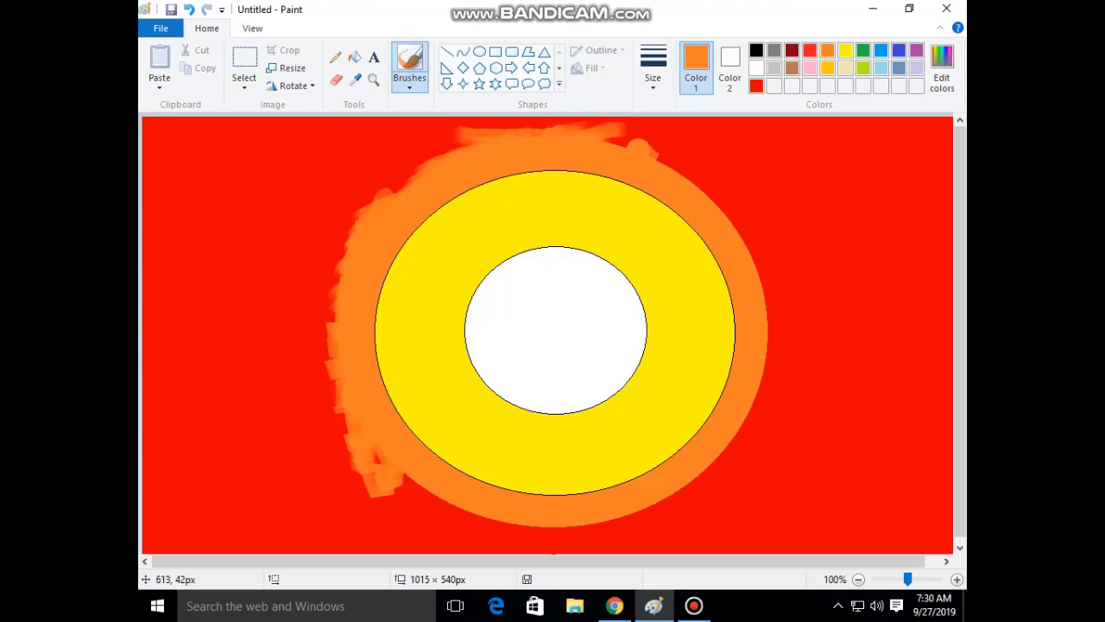
mouse_move(637, 152)
left_mouse_down()
mouse_move(619, 128)
mouse_move(717, 185)
left_mouse_up()
mouse_move(749, 231)
left_mouse_down()
mouse_move(761, 270)
mouse_move(732, 207)
mouse_move(779, 301)
mouse_move(773, 380)
left_mouse_up()
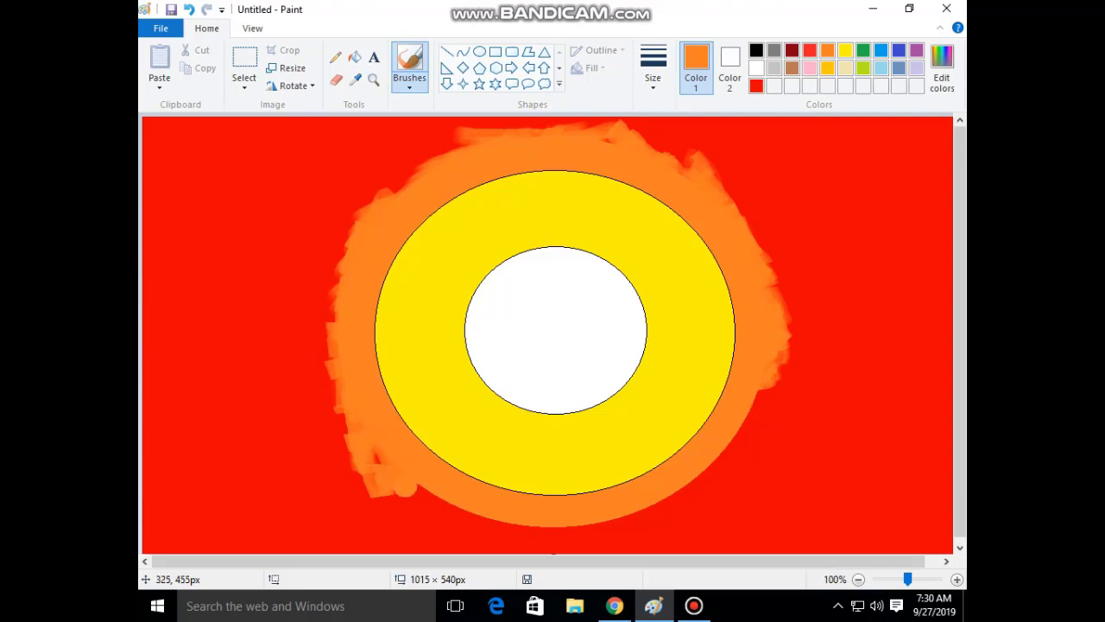
left_click_drag(411, 515, 492, 530)
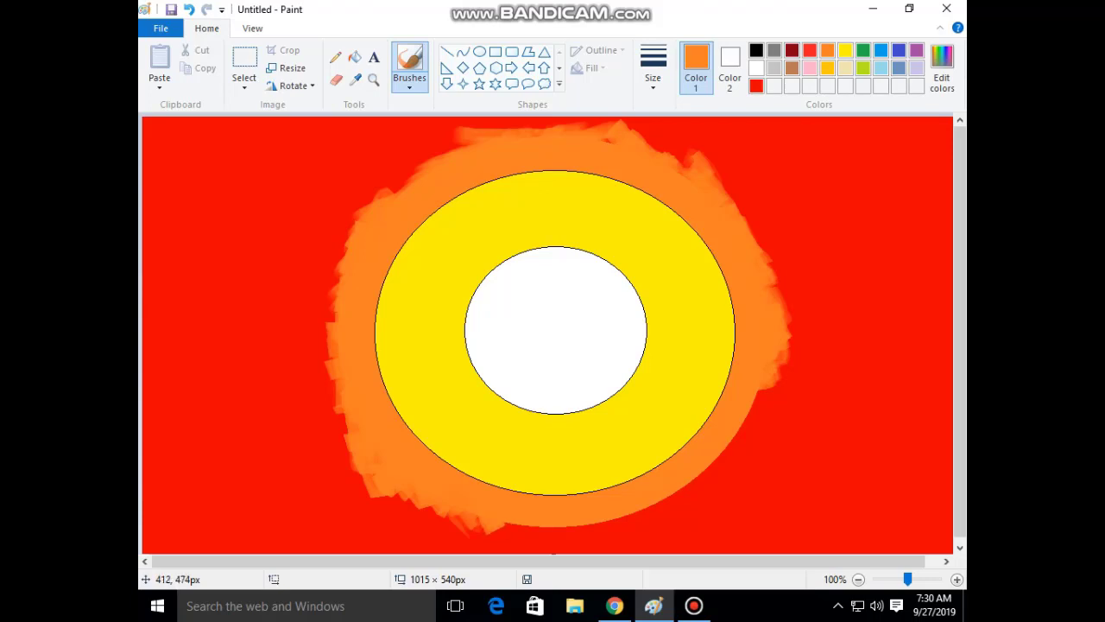
mouse_move(498, 526)
left_mouse_down()
mouse_move(569, 535)
mouse_move(639, 522)
mouse_move(656, 536)
left_mouse_up()
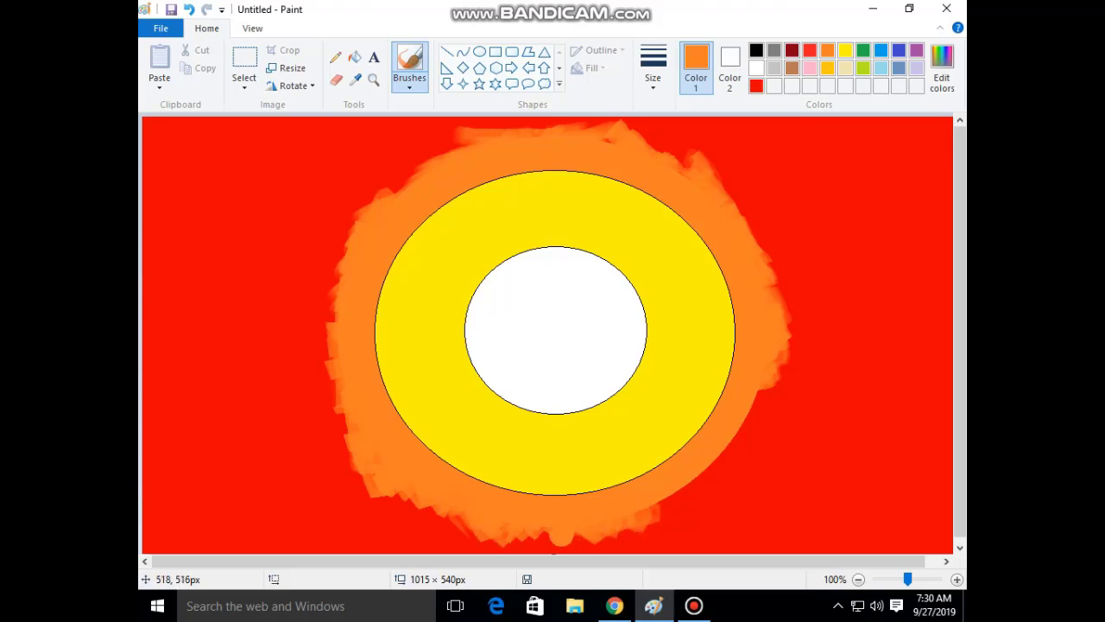
mouse_move(520, 547)
left_mouse_down()
mouse_move(639, 509)
mouse_move(687, 481)
mouse_move(665, 505)
mouse_move(696, 484)
left_mouse_up()
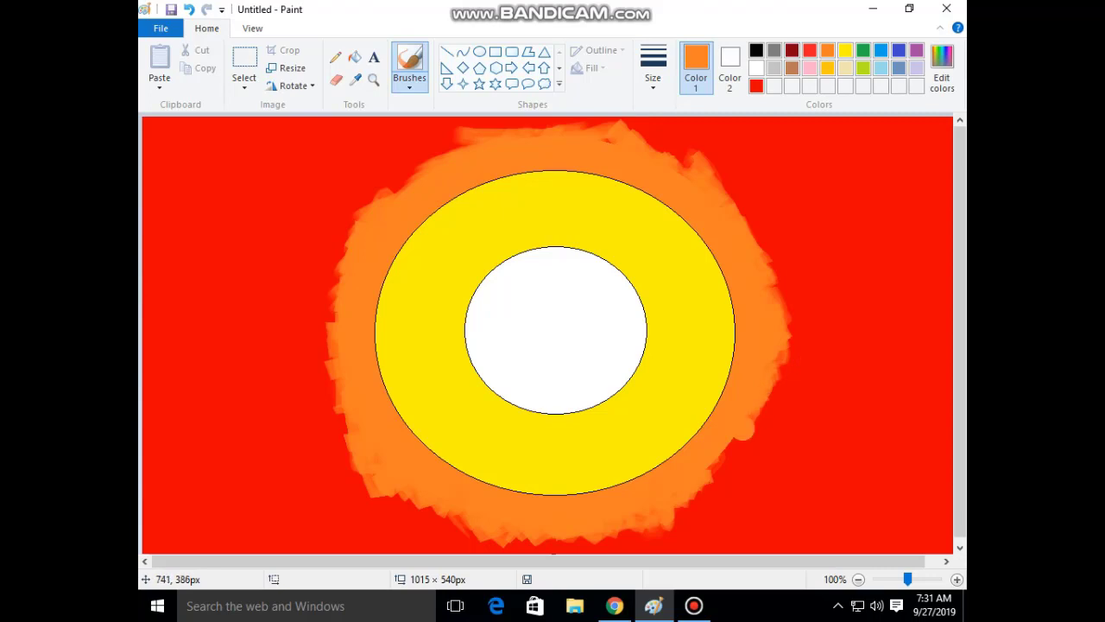
mouse_move(739, 447)
left_mouse_down()
mouse_move(698, 431)
mouse_move(735, 452)
left_mouse_up()
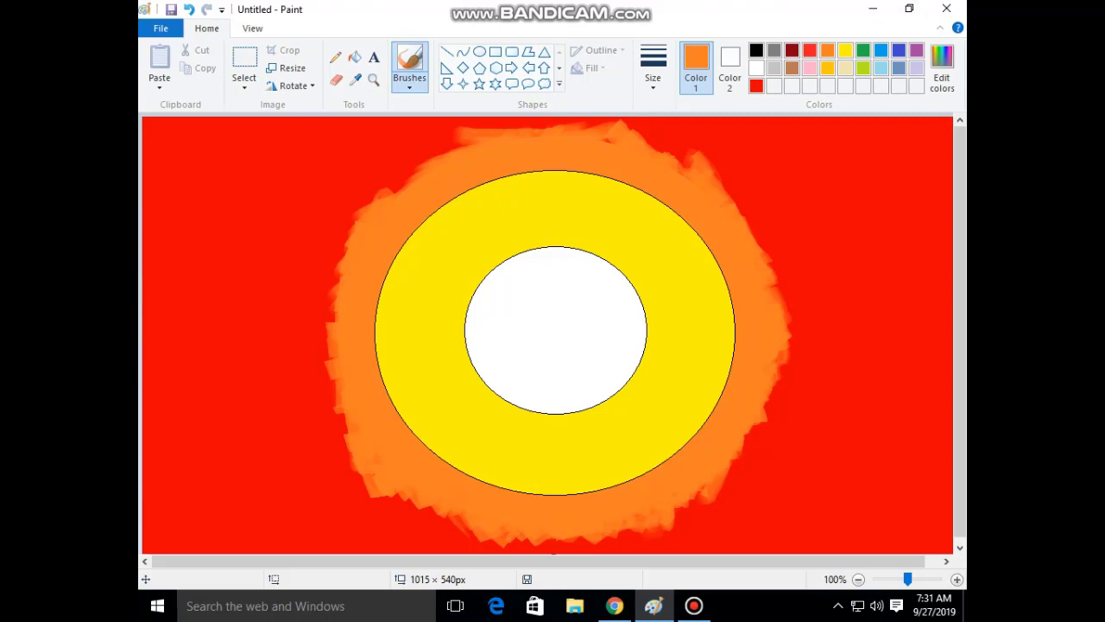
Step: Add speckled orange brush strokes along the upper edge of the orange ring
left_click(409, 83)
left_click(443, 144)
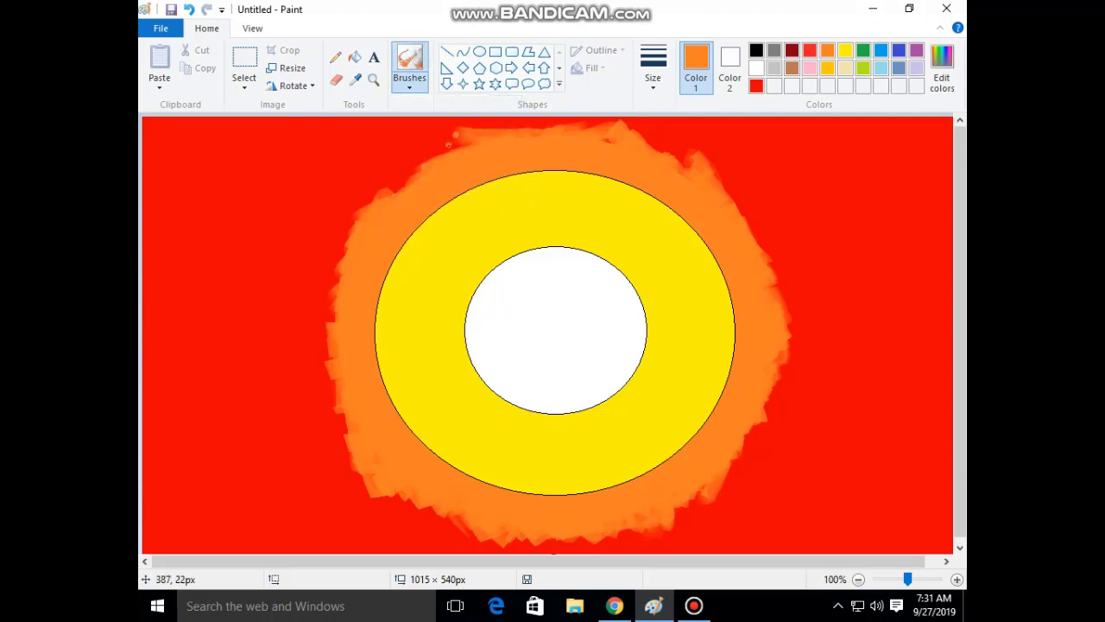
left_click_drag(522, 127, 577, 115)
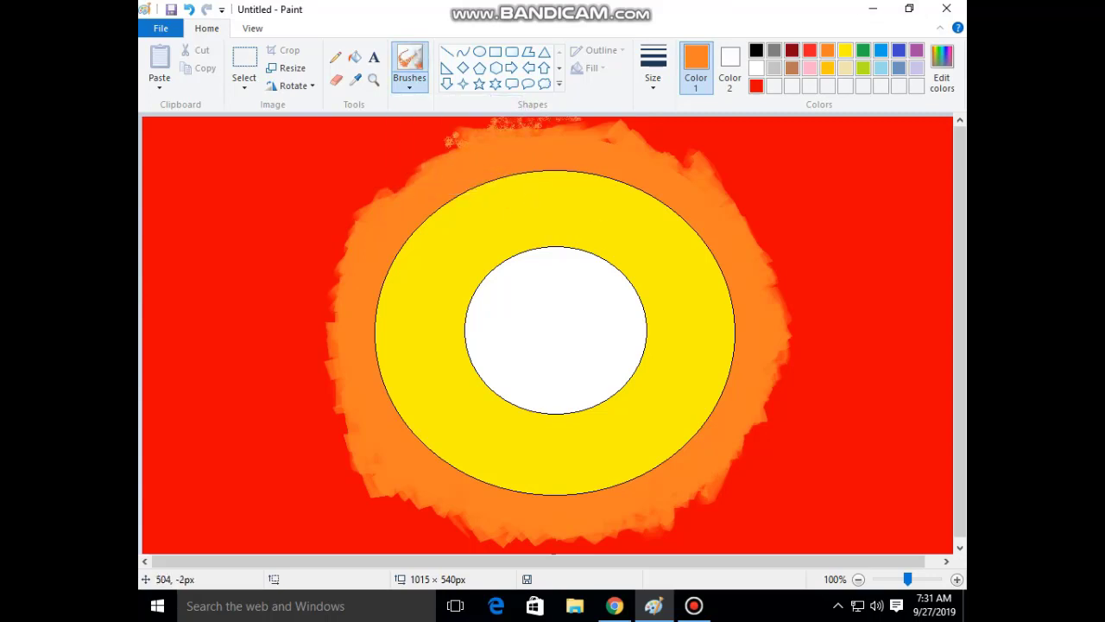
left_click_drag(432, 130, 418, 180)
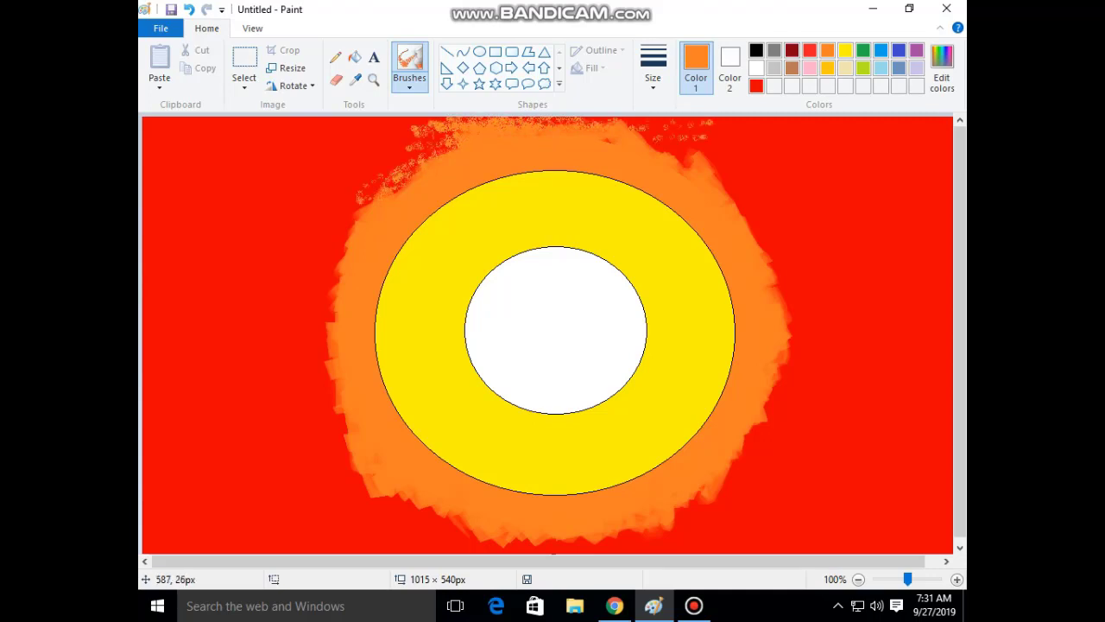
Step: Extend the right-hand edge of the orange ring outward with thick orange strokes of another brush
left_click(409, 82)
left_click(406, 175)
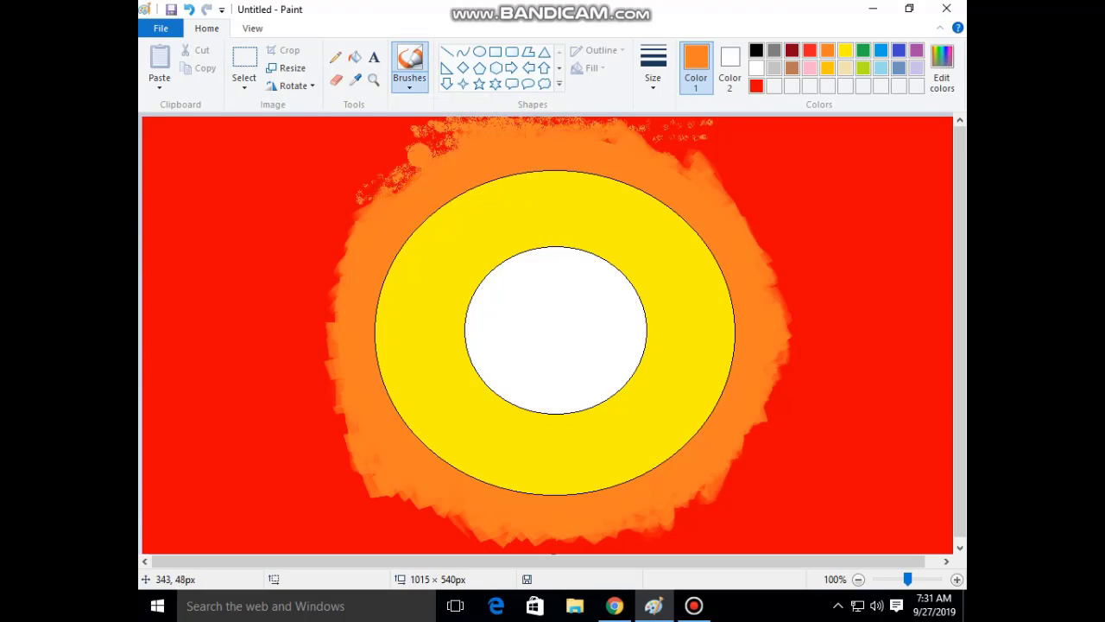
mouse_move(679, 148)
left_mouse_down()
mouse_move(716, 151)
mouse_move(736, 169)
mouse_move(807, 354)
mouse_move(696, 528)
left_mouse_up()
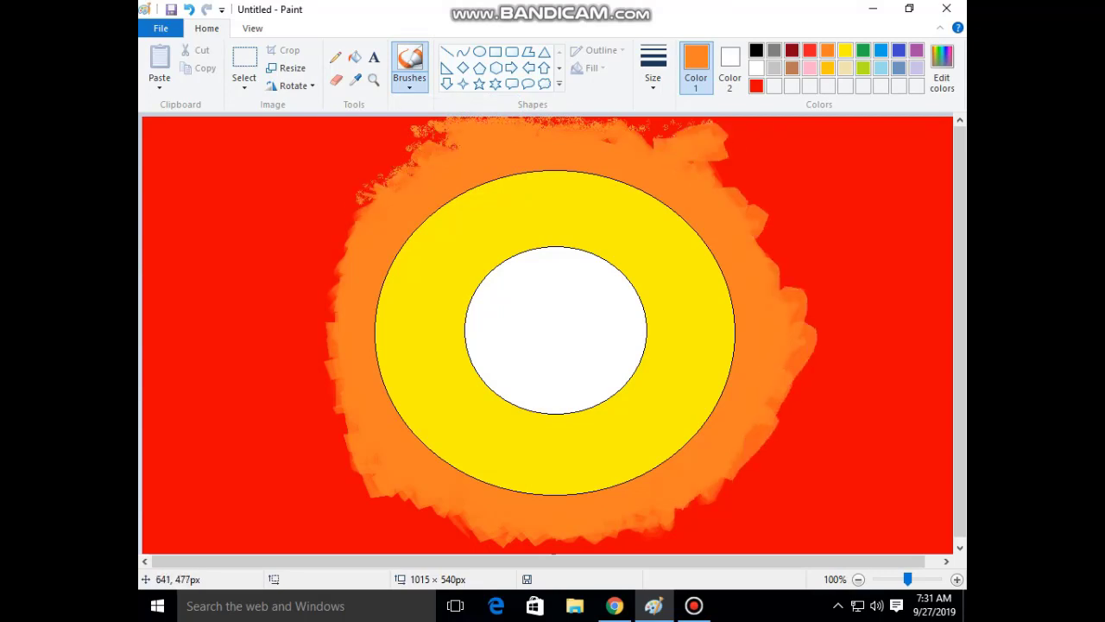
Step: Paint over the orange speckles along the upper and upper-left edge with the red background color
left_click(756, 85)
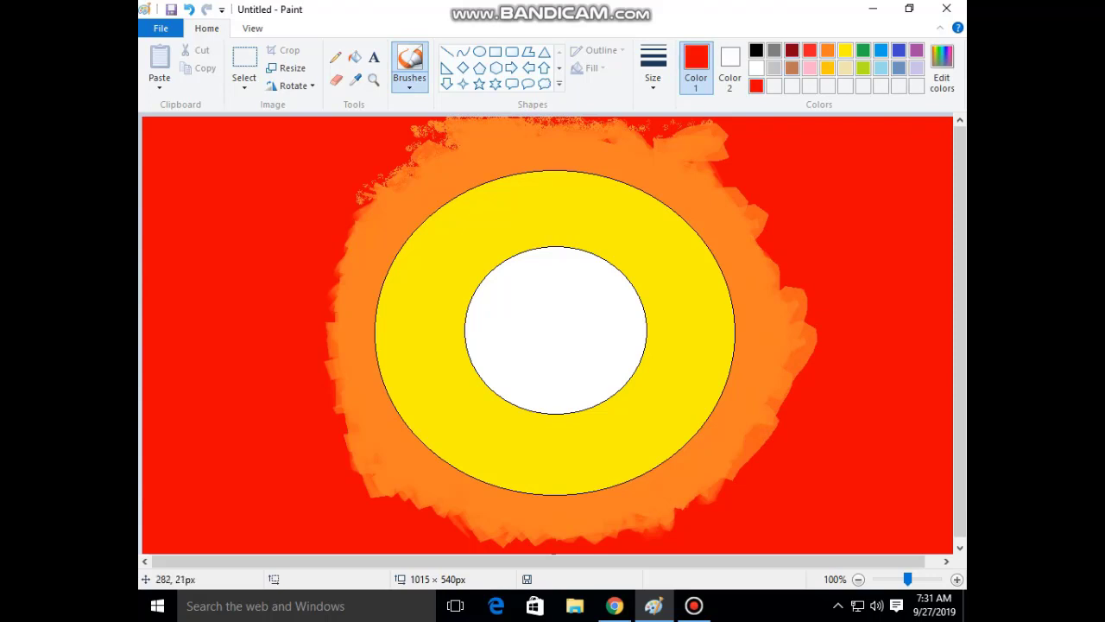
mouse_move(447, 118)
left_mouse_down()
mouse_move(477, 122)
mouse_move(425, 136)
mouse_move(721, 102)
left_mouse_up()
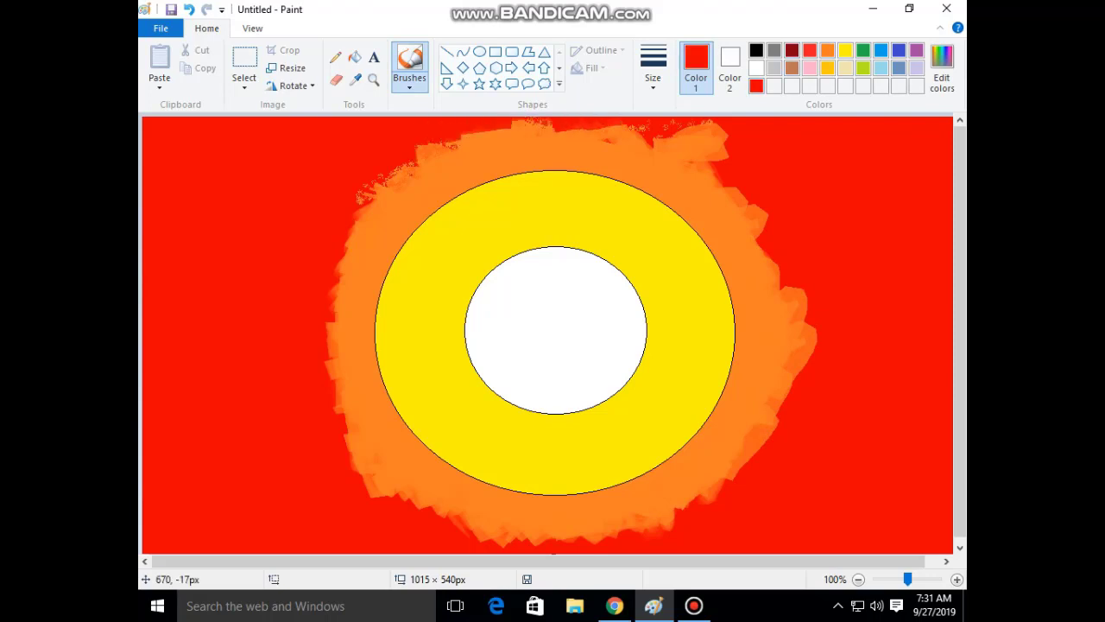
left_click_drag(390, 179, 354, 208)
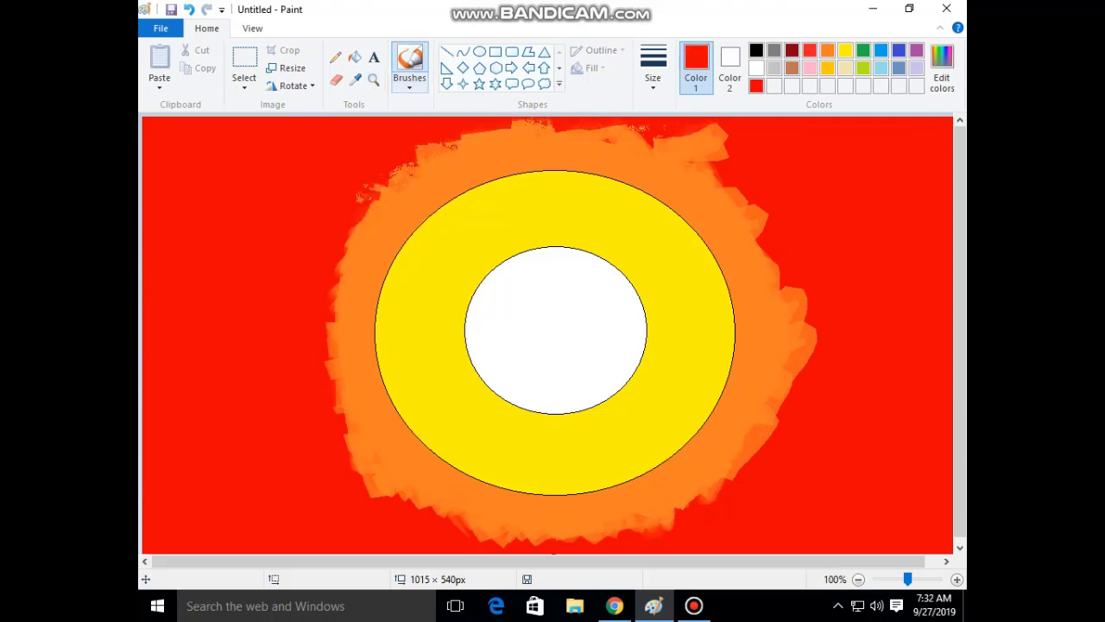
Step: Extend the orange ring outward along its upper, left and lower edges with rough orange Crayon brush strokes
left_click(827, 50)
left_click(409, 84)
left_click(441, 143)
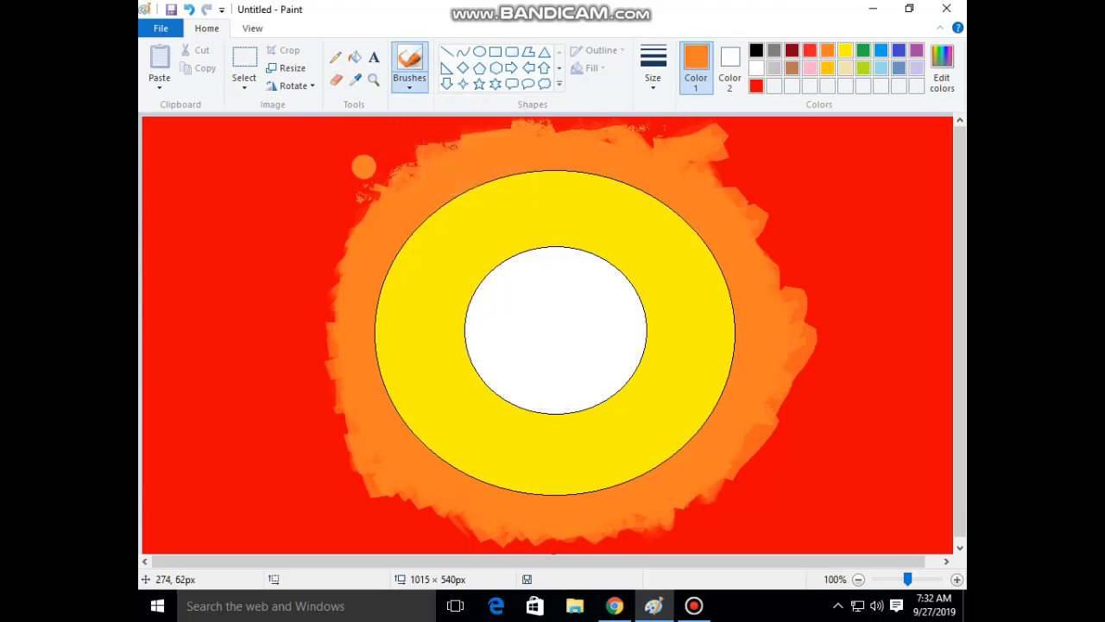
left_click(464, 131)
mouse_move(487, 136)
left_mouse_down()
mouse_move(544, 121)
mouse_move(469, 134)
mouse_move(571, 125)
left_mouse_up()
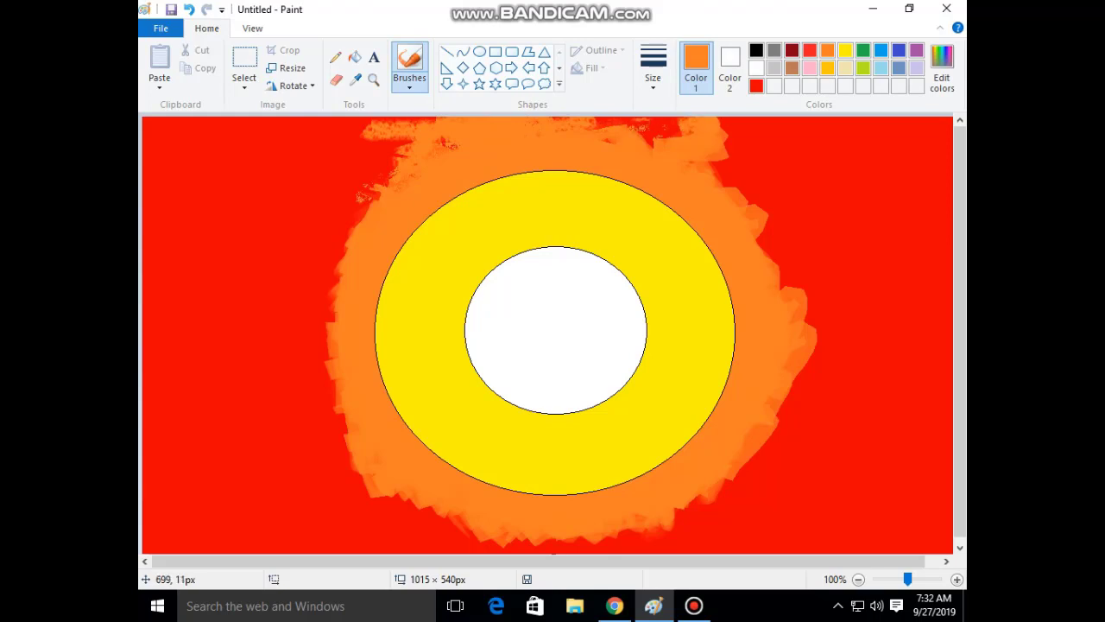
mouse_move(379, 181)
left_mouse_down()
mouse_move(435, 147)
mouse_move(390, 155)
mouse_move(396, 141)
mouse_move(365, 180)
mouse_move(407, 167)
mouse_move(360, 189)
mouse_move(380, 195)
mouse_move(376, 208)
mouse_move(315, 237)
mouse_move(352, 223)
mouse_move(334, 244)
mouse_move(352, 248)
mouse_move(314, 284)
mouse_move(329, 314)
mouse_move(345, 238)
mouse_move(318, 261)
mouse_move(349, 216)
mouse_move(293, 322)
mouse_move(310, 329)
mouse_move(338, 269)
mouse_move(321, 324)
mouse_move(341, 363)
mouse_move(334, 337)
mouse_move(320, 337)
mouse_move(316, 365)
mouse_move(328, 376)
mouse_move(330, 360)
mouse_move(331, 372)
mouse_move(317, 474)
mouse_move(366, 511)
mouse_move(338, 517)
mouse_move(273, 492)
mouse_move(329, 400)
mouse_move(289, 431)
left_mouse_up()
mouse_move(561, 535)
left_mouse_down()
mouse_move(657, 558)
mouse_move(676, 553)
mouse_move(794, 471)
mouse_move(799, 441)
left_mouse_up()
Step: Save the picture as a PNG named TYGYUGUY in the videos folder on the Desktop
left_click(160, 28)
left_click(190, 163)
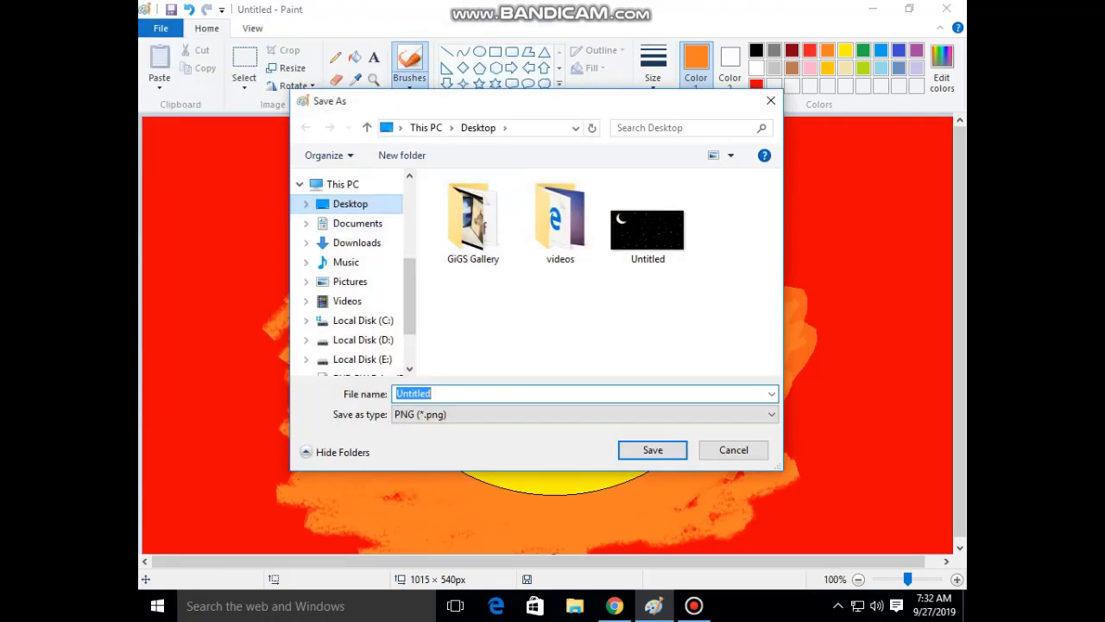
left_click(322, 204)
double_click(562, 220)
key("Return")
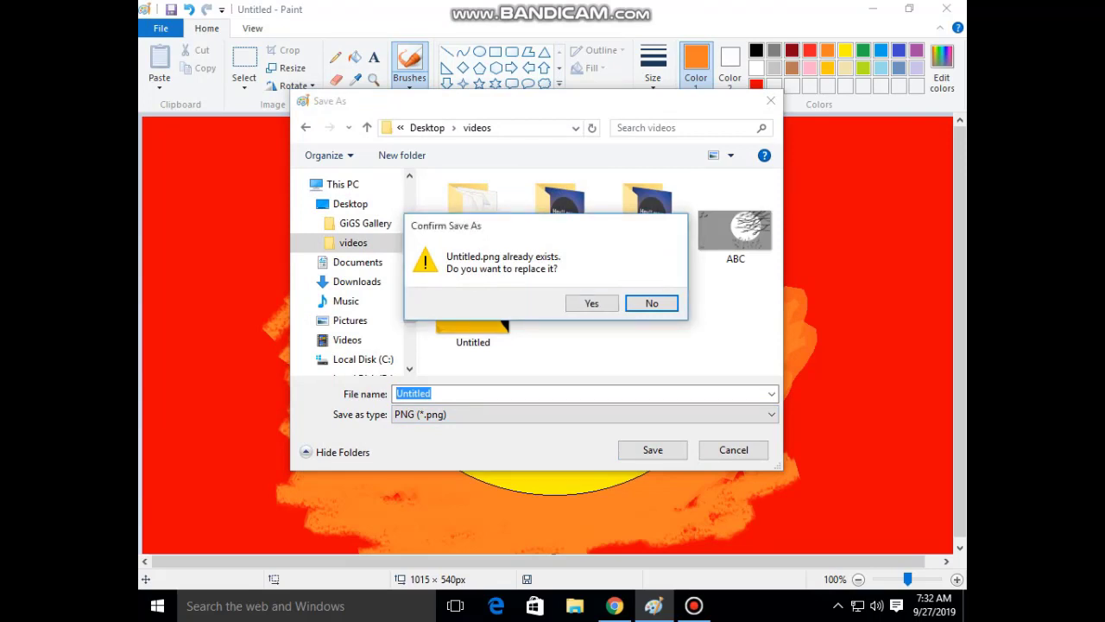
key("Return")
key("BackSpace")
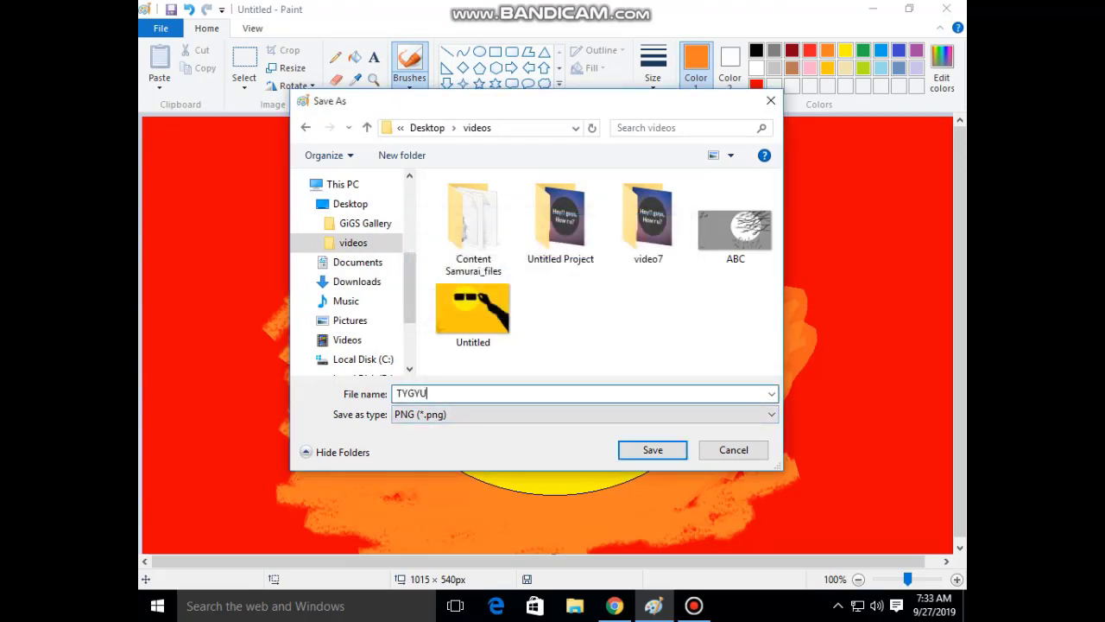
key("Return")
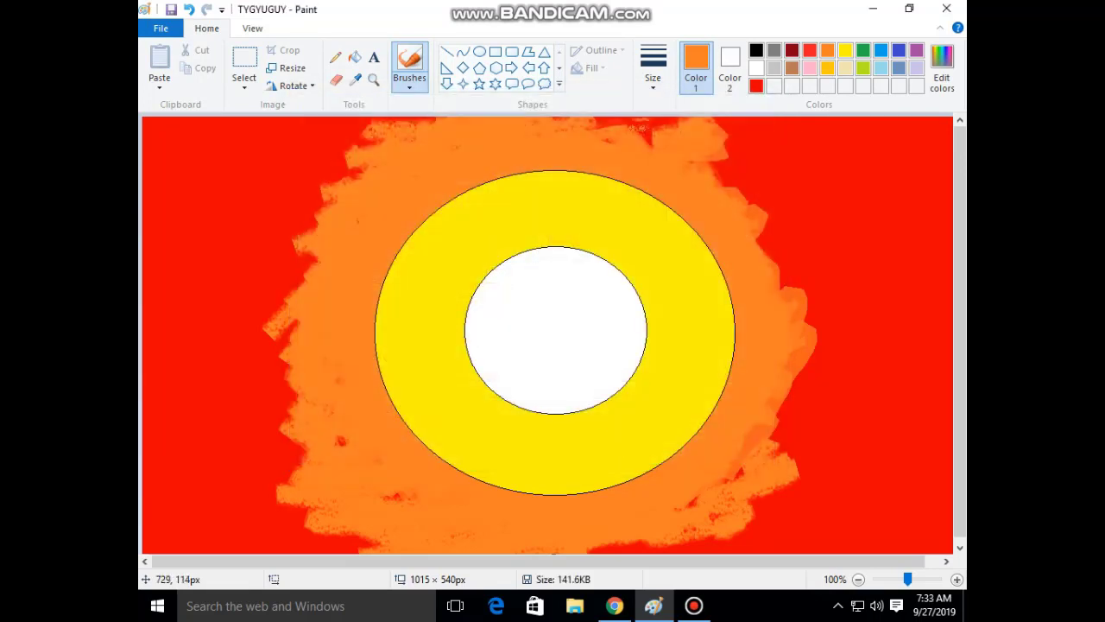
Step: Widen the upper-right part of the orange ring with orange Crayon brush strokes
mouse_move(771, 215)
left_mouse_down()
mouse_move(653, 137)
mouse_move(726, 120)
mouse_move(727, 183)
mouse_move(786, 248)
mouse_move(796, 346)
left_mouse_up()
mouse_move(758, 166)
left_mouse_down()
mouse_move(682, 201)
mouse_move(777, 207)
left_mouse_up()
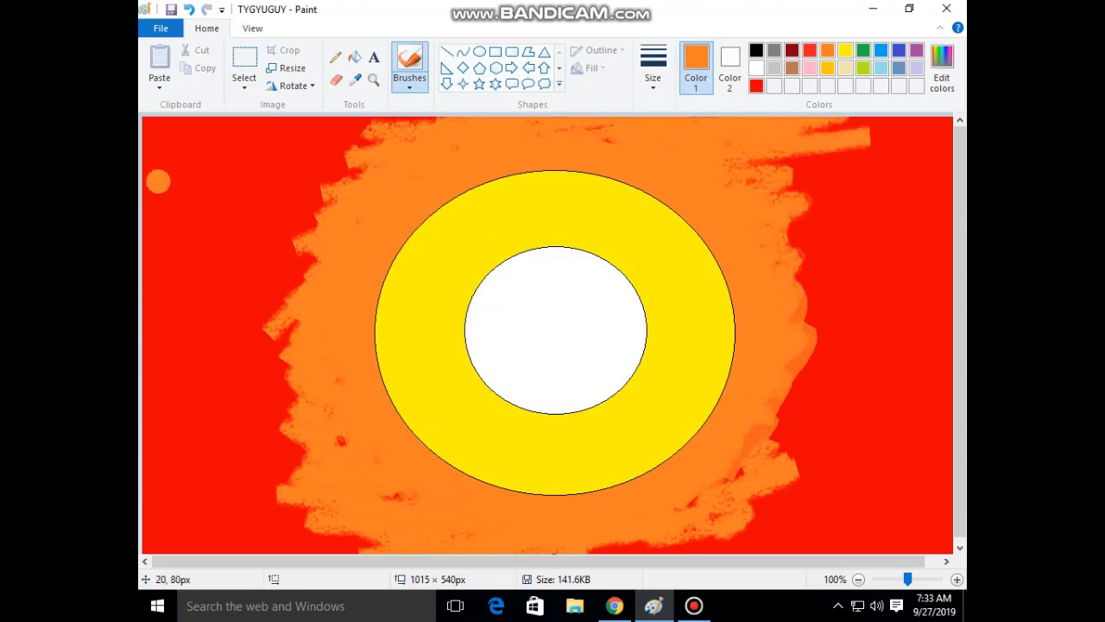
mouse_move(259, 177)
left_mouse_down()
mouse_move(304, 140)
mouse_move(379, 152)
mouse_move(273, 228)
mouse_move(240, 325)
mouse_move(204, 370)
mouse_move(260, 287)
mouse_move(150, 331)
mouse_move(259, 272)
mouse_move(224, 147)
mouse_move(400, 132)
mouse_move(269, 149)
mouse_move(405, 119)
mouse_move(863, 138)
mouse_move(744, 123)
mouse_move(523, 125)
mouse_move(937, 103)
mouse_move(777, 140)
mouse_move(864, 145)
left_mouse_up()
Step: Trim the orange ring to a narrower, ragged band all around by painting over its outer parts with the red background color
left_click(756, 85)
mouse_move(480, 224)
left_mouse_down()
mouse_move(290, 150)
mouse_move(298, 189)
mouse_move(241, 209)
mouse_move(300, 193)
mouse_move(268, 250)
mouse_move(315, 197)
mouse_move(372, 169)
mouse_move(464, 147)
mouse_move(337, 260)
mouse_move(411, 164)
mouse_move(334, 234)
mouse_move(244, 291)
left_mouse_up()
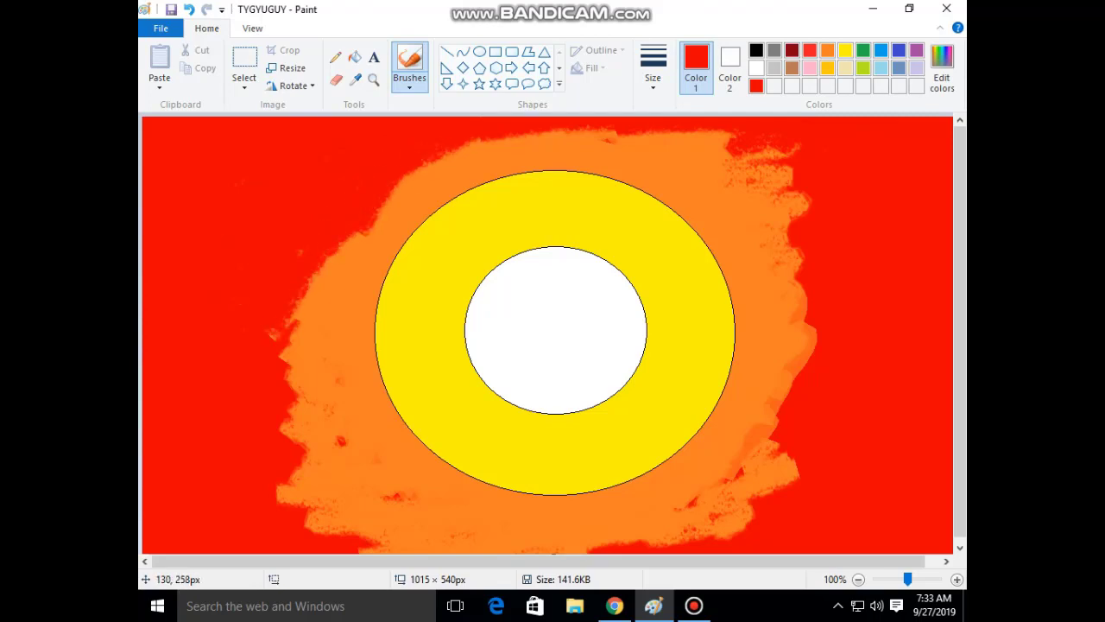
mouse_move(298, 455)
left_mouse_down()
mouse_move(287, 505)
mouse_move(612, 544)
mouse_move(436, 517)
mouse_move(380, 546)
mouse_move(407, 564)
mouse_move(392, 518)
mouse_move(343, 487)
mouse_move(273, 486)
mouse_move(282, 431)
mouse_move(270, 383)
mouse_move(339, 324)
mouse_move(342, 244)
mouse_move(372, 210)
mouse_move(338, 397)
mouse_move(360, 486)
mouse_move(363, 444)
mouse_move(367, 482)
mouse_move(406, 496)
mouse_move(407, 487)
mouse_move(416, 522)
mouse_move(715, 519)
mouse_move(795, 498)
mouse_move(841, 405)
mouse_move(757, 499)
mouse_move(787, 477)
mouse_move(791, 355)
mouse_move(839, 273)
mouse_move(844, 192)
mouse_move(818, 184)
mouse_move(816, 168)
mouse_move(790, 210)
mouse_move(811, 135)
mouse_move(728, 155)
mouse_move(698, 135)
mouse_move(714, 122)
mouse_move(726, 142)
mouse_move(610, 116)
mouse_move(806, 121)
mouse_move(764, 156)
mouse_move(744, 158)
mouse_move(727, 140)
mouse_move(767, 149)
mouse_move(772, 177)
mouse_move(783, 157)
mouse_move(765, 213)
mouse_move(787, 197)
mouse_move(799, 233)
mouse_move(793, 297)
mouse_move(737, 210)
mouse_move(743, 181)
mouse_move(671, 135)
mouse_move(711, 176)
mouse_move(760, 197)
mouse_move(798, 278)
mouse_move(802, 392)
mouse_move(764, 509)
left_mouse_up()
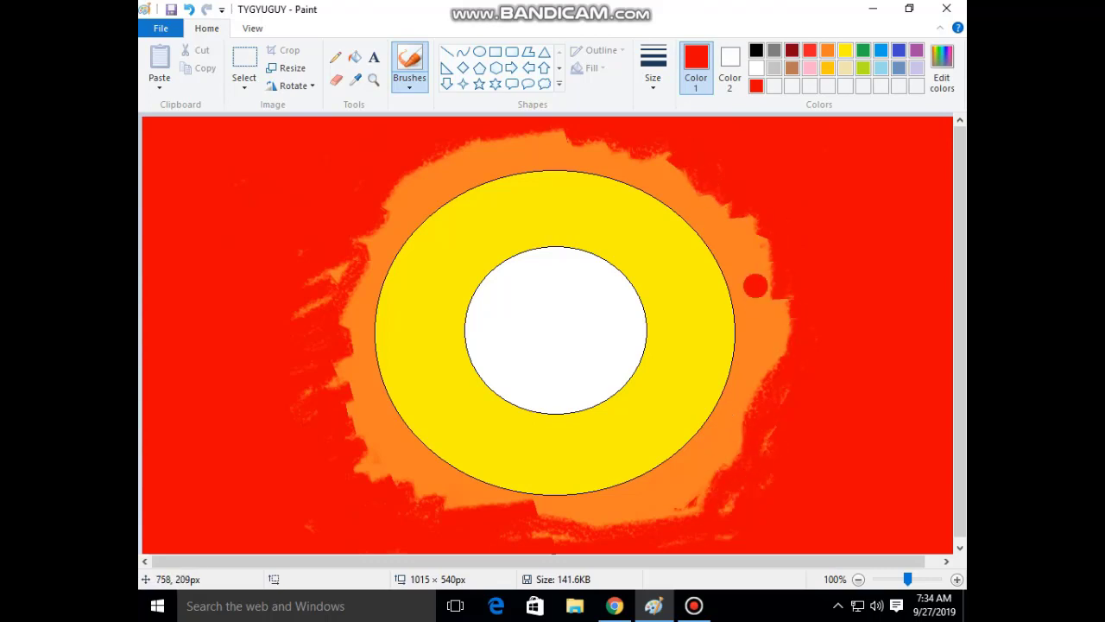
Step: Speckle the orange ring's outer edge with the orange Airbrush, filling the area below the yellow circle most densely
left_click(410, 65)
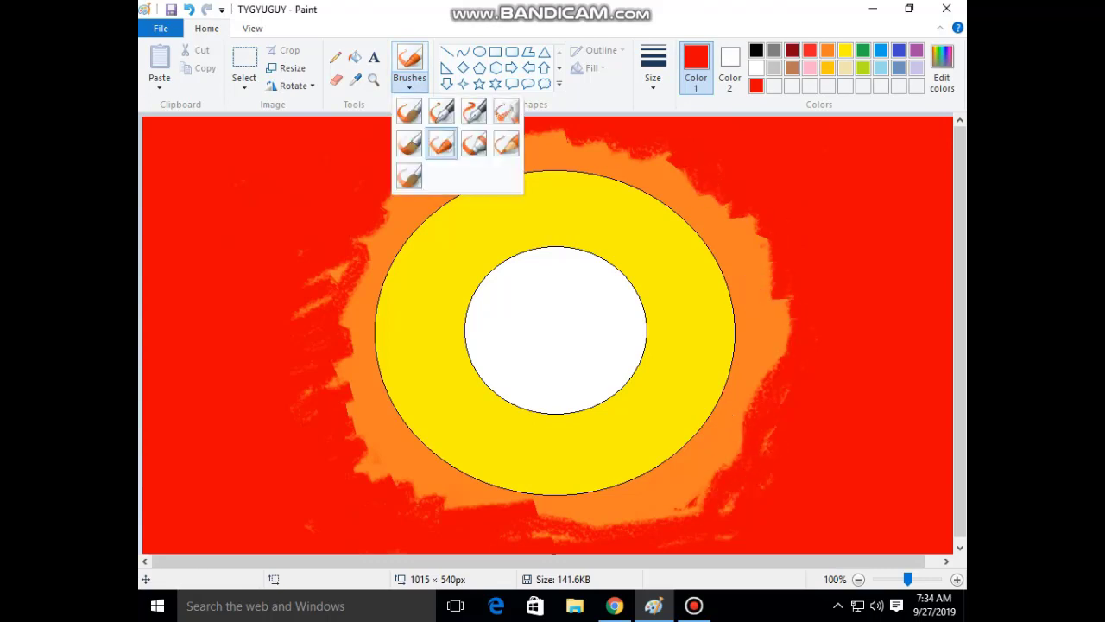
left_click(518, 121)
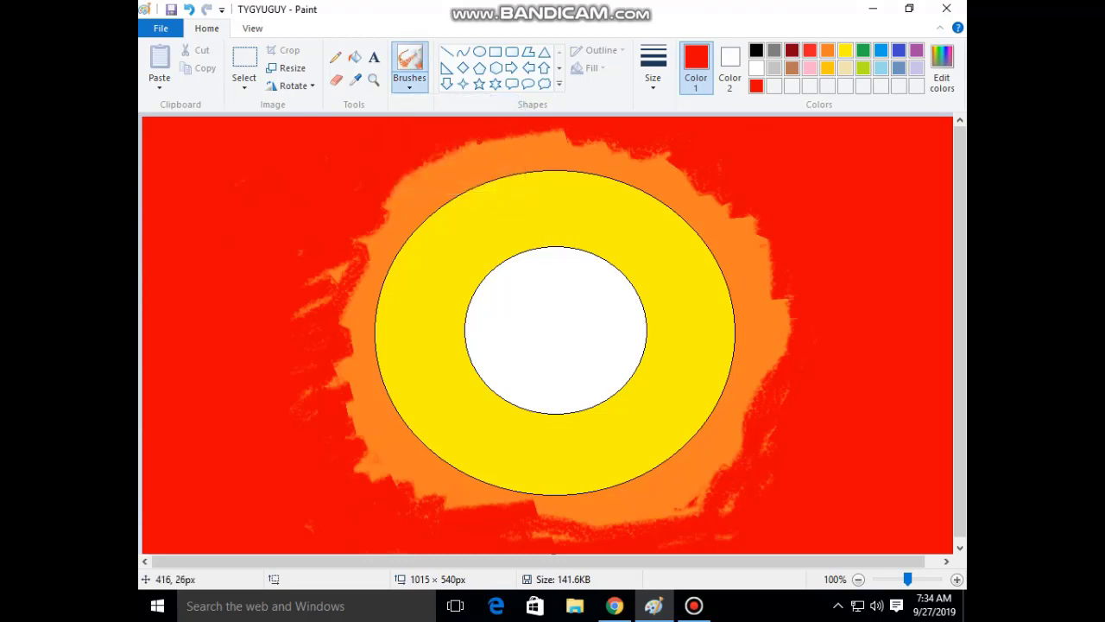
left_click(827, 50)
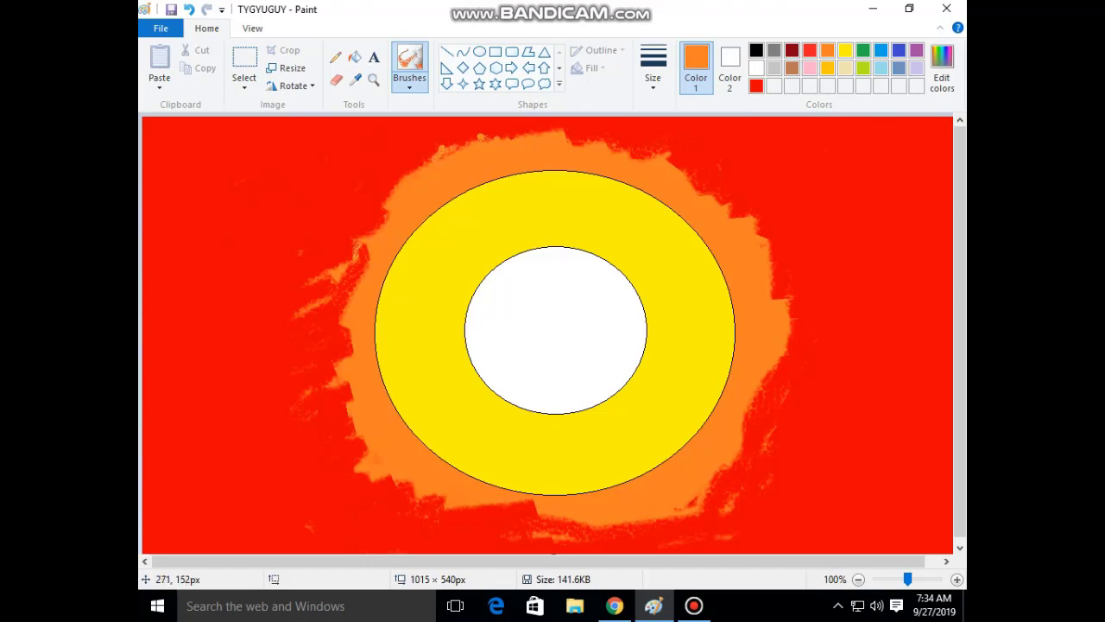
left_click_drag(362, 240, 384, 223)
mouse_move(771, 551)
left_mouse_down()
mouse_move(708, 548)
mouse_move(478, 519)
mouse_move(586, 529)
mouse_move(337, 523)
mouse_move(427, 498)
mouse_move(330, 492)
mouse_move(379, 442)
mouse_move(305, 430)
mouse_move(386, 402)
mouse_move(333, 501)
mouse_move(426, 498)
mouse_move(417, 511)
mouse_move(395, 511)
mouse_move(579, 497)
mouse_move(463, 560)
mouse_move(517, 555)
mouse_move(620, 518)
left_mouse_up()
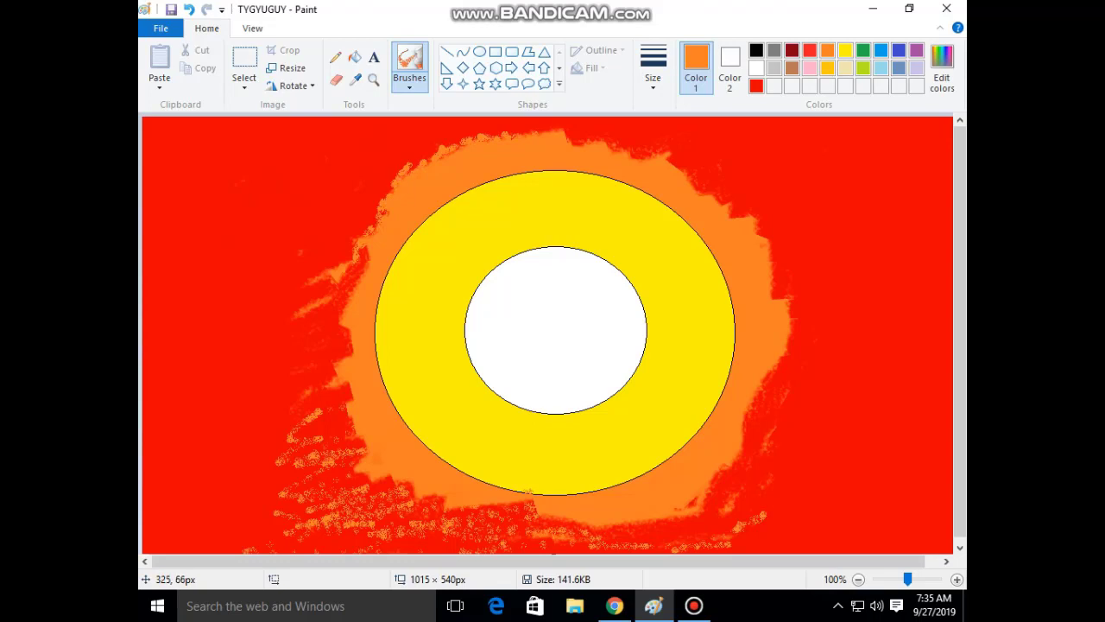
mouse_move(382, 254)
left_mouse_down()
mouse_move(386, 271)
mouse_move(350, 304)
mouse_move(347, 340)
mouse_move(369, 347)
mouse_move(348, 358)
mouse_move(334, 395)
mouse_move(349, 418)
mouse_move(394, 304)
left_mouse_up()
mouse_move(623, 149)
left_mouse_down()
mouse_move(578, 136)
mouse_move(640, 173)
mouse_move(758, 207)
mouse_move(777, 311)
mouse_move(756, 423)
mouse_move(671, 529)
mouse_move(502, 509)
left_mouse_up()
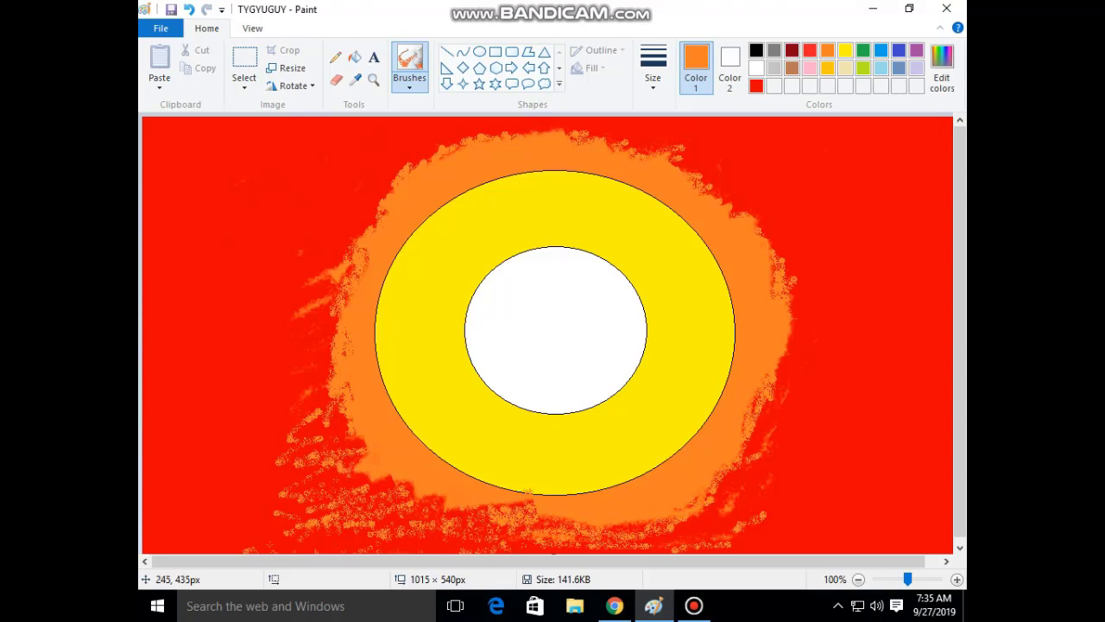
mouse_move(354, 492)
left_mouse_down()
mouse_move(315, 465)
mouse_move(358, 447)
mouse_move(351, 428)
mouse_move(323, 465)
mouse_move(328, 501)
mouse_move(343, 485)
mouse_move(427, 526)
mouse_move(490, 528)
mouse_move(554, 512)
mouse_move(625, 540)
mouse_move(773, 549)
mouse_move(743, 536)
left_mouse_up()
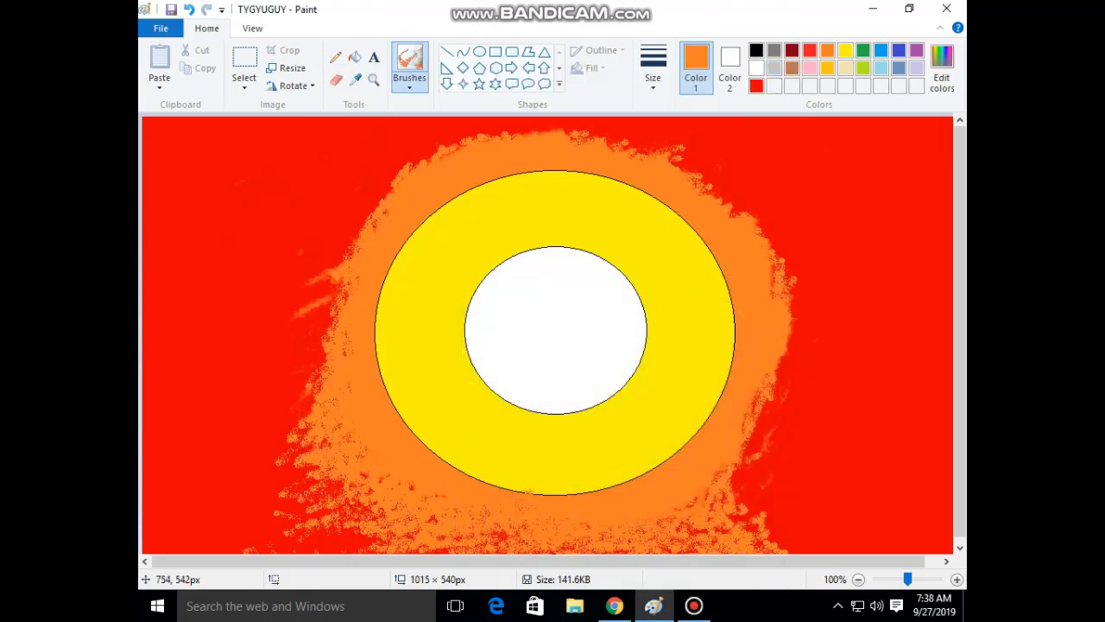
left_click_drag(761, 548, 706, 550)
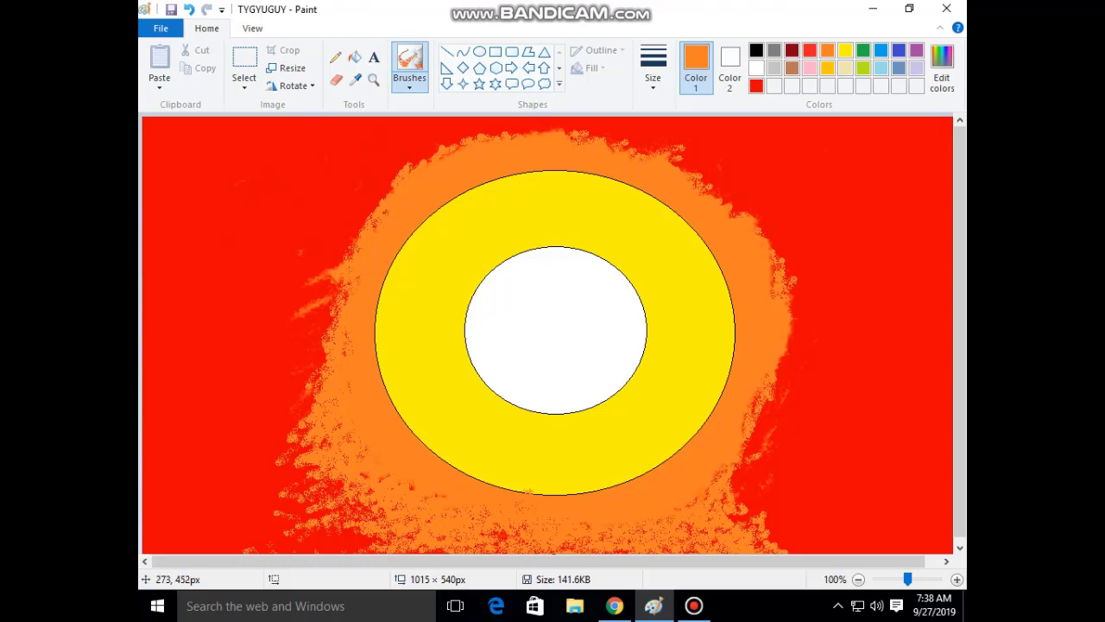
Step: Cover the yellow circle's black outline all around with rough yellow Watercolor brush strokes, saving the picture partway
left_click(409, 77)
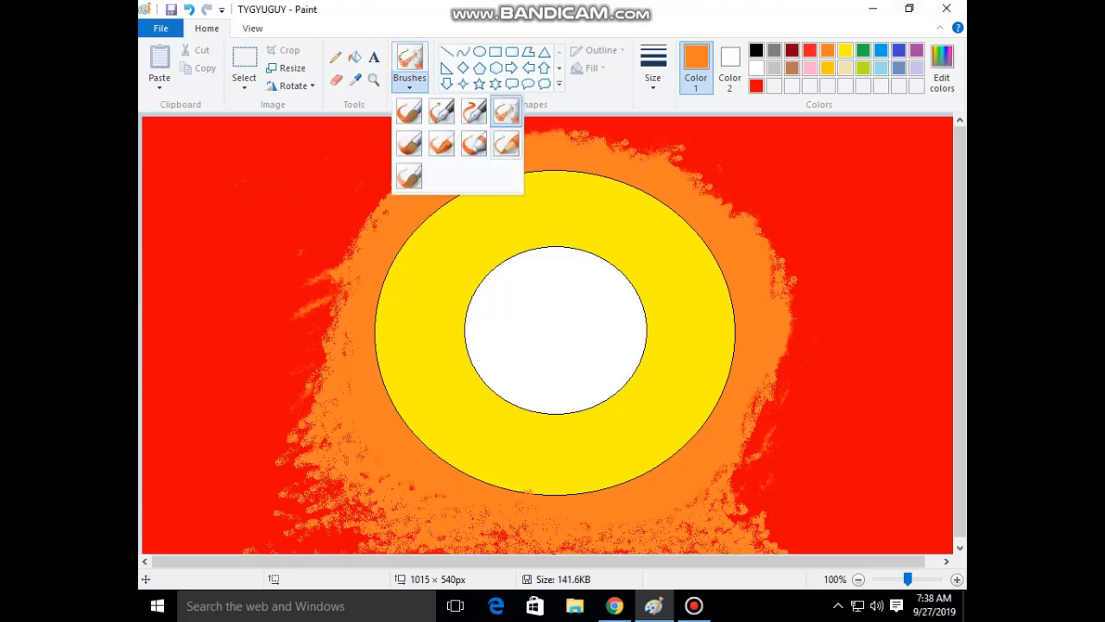
left_click(506, 112)
left_click(845, 50)
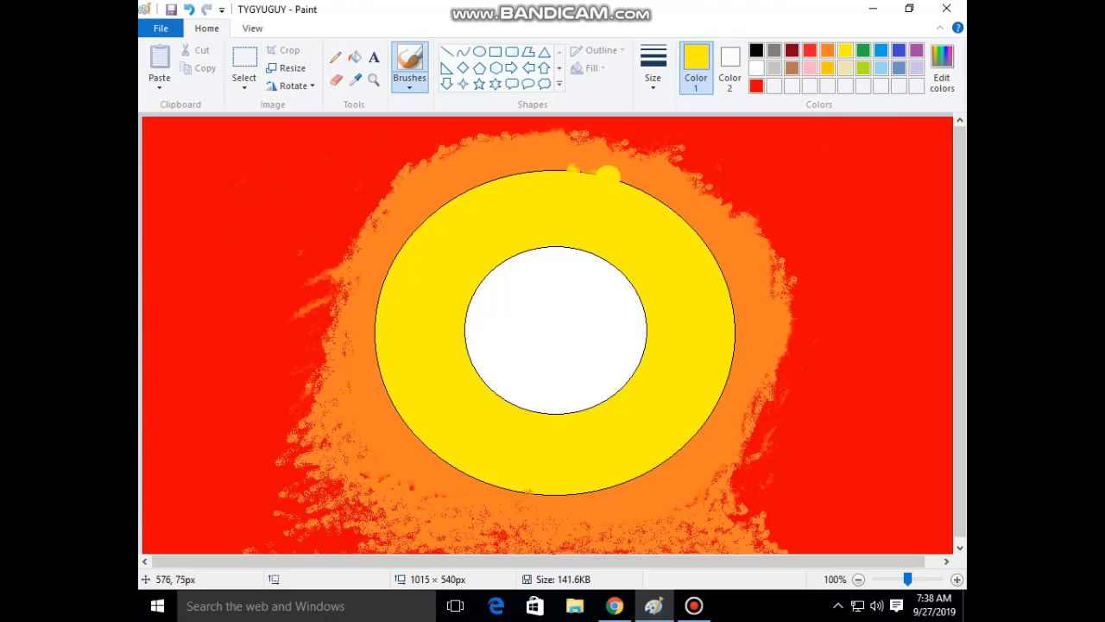
mouse_move(547, 169)
left_mouse_down()
mouse_move(665, 193)
mouse_move(715, 237)
mouse_move(740, 312)
mouse_move(552, 168)
mouse_move(587, 184)
mouse_move(529, 186)
mouse_move(406, 228)
mouse_move(492, 192)
mouse_move(373, 288)
mouse_move(380, 356)
left_mouse_up()
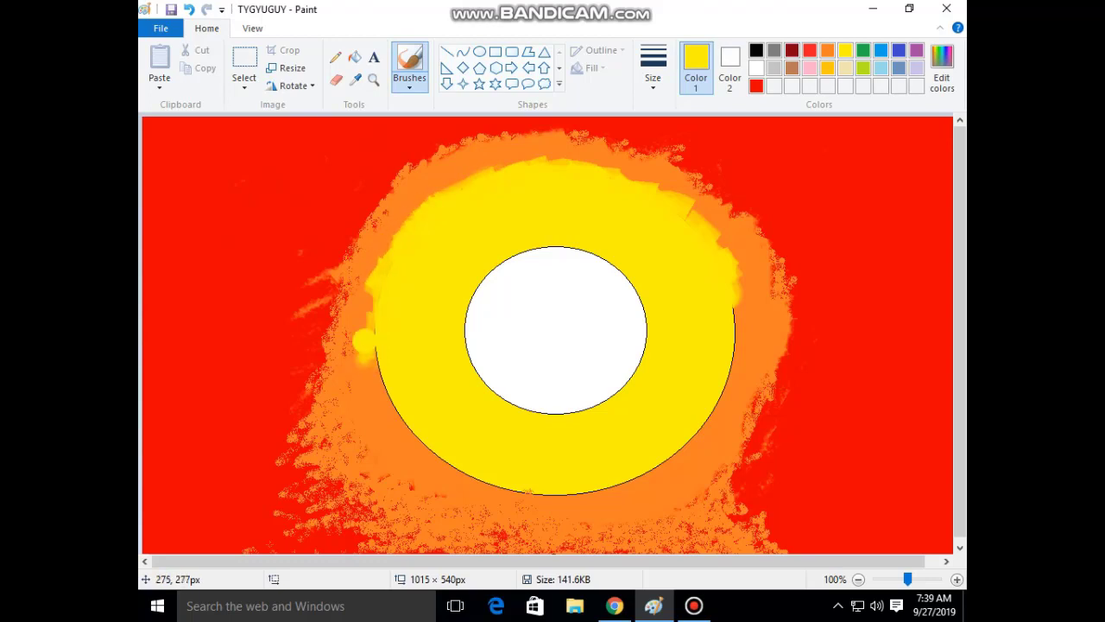
key("ctrl+z")
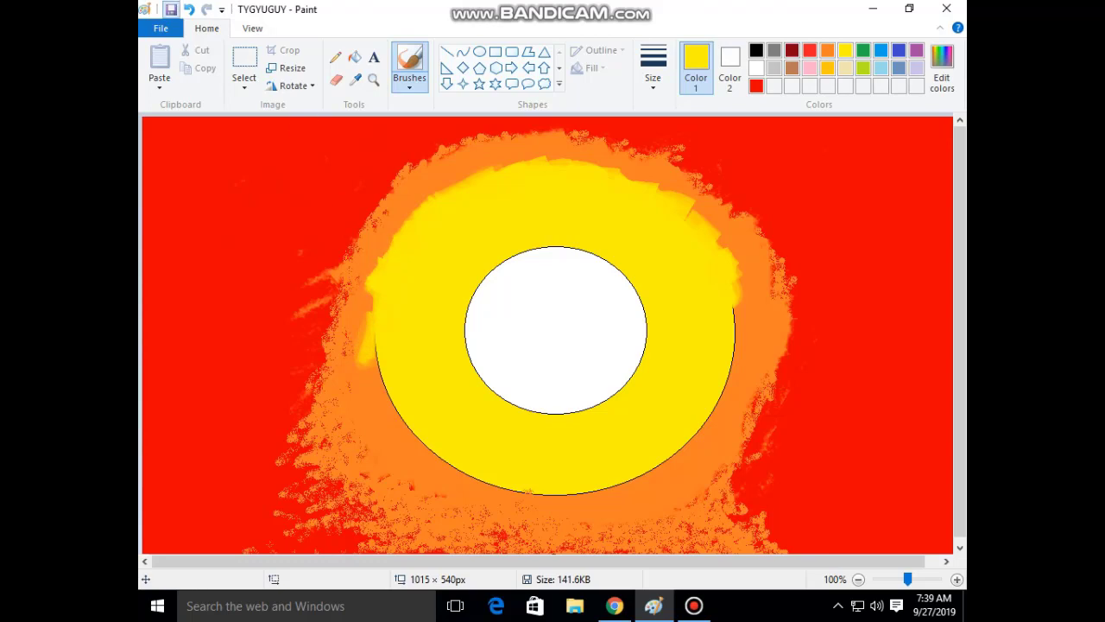
left_click(171, 9)
mouse_move(369, 361)
left_mouse_down()
mouse_move(449, 480)
mouse_move(442, 459)
mouse_move(506, 497)
mouse_move(474, 486)
mouse_move(629, 506)
mouse_move(585, 521)
left_mouse_up()
mouse_move(629, 473)
left_mouse_down()
mouse_move(713, 414)
mouse_move(739, 330)
mouse_move(733, 311)
mouse_move(744, 344)
mouse_move(732, 411)
left_mouse_up()
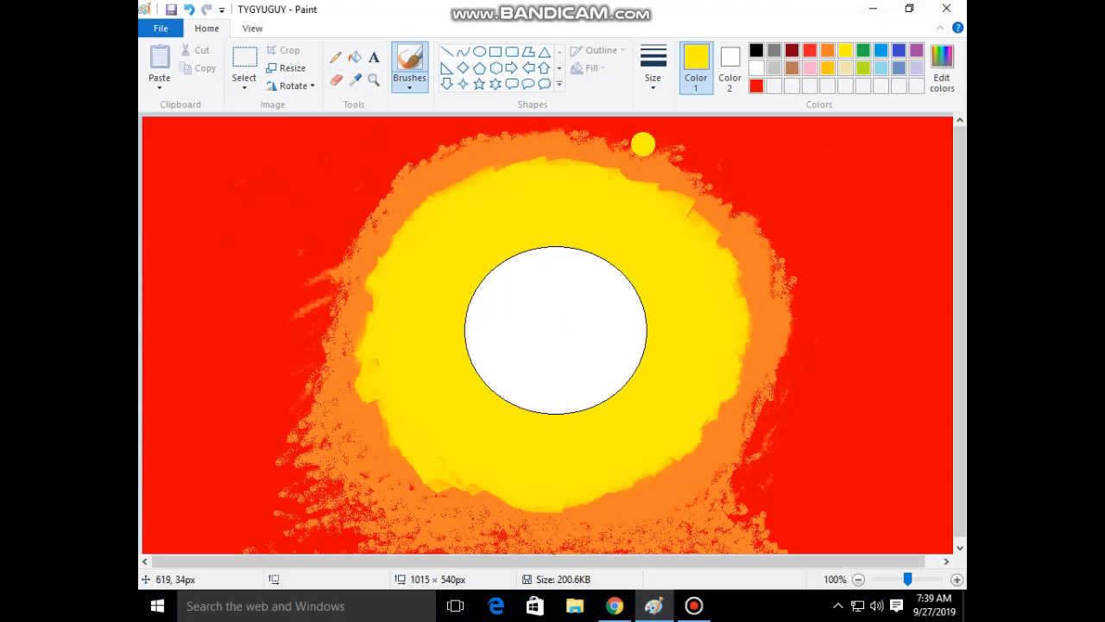
Step: Speckle the outer edge of the yellow circle with yellow Airbrush strokes where it meets the orange ring
left_click(409, 69)
left_click(507, 110)
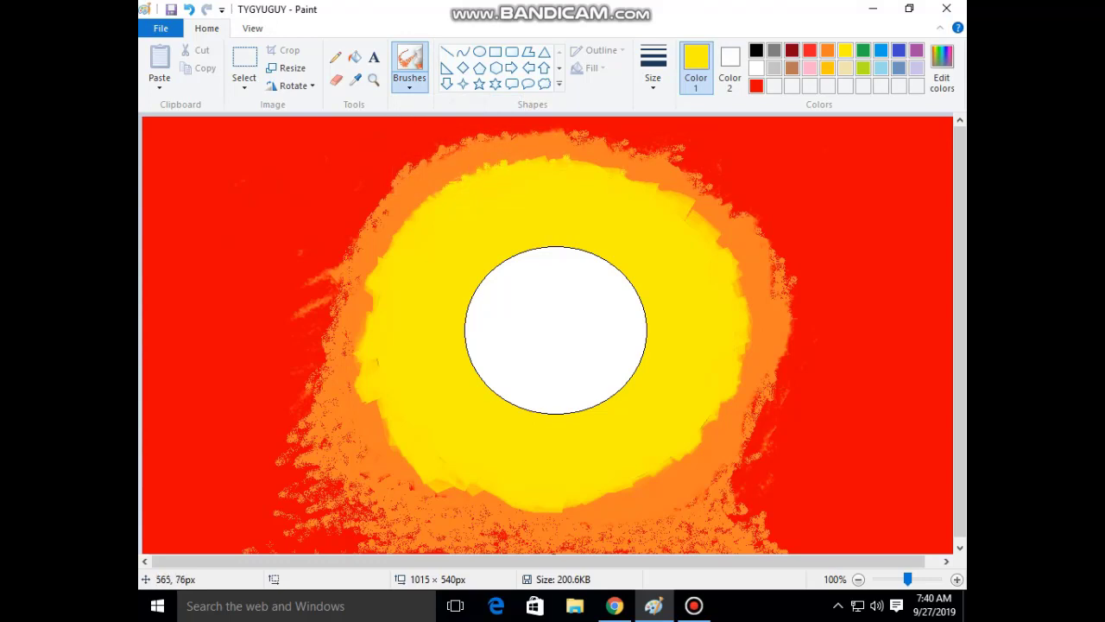
left_click_drag(693, 212, 746, 246)
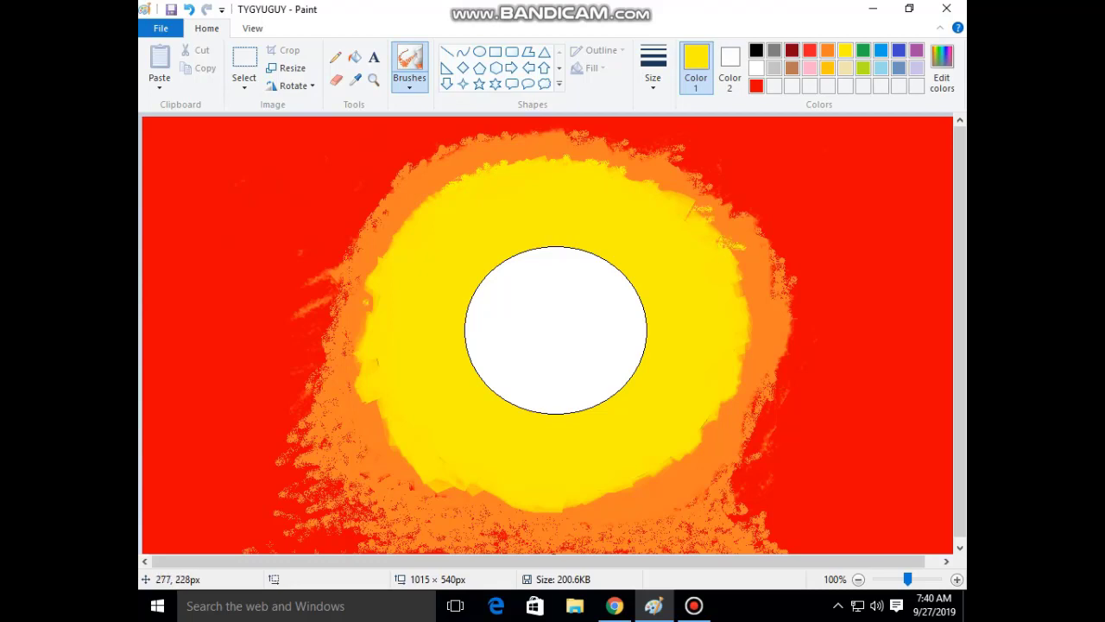
left_click_drag(373, 272, 401, 241)
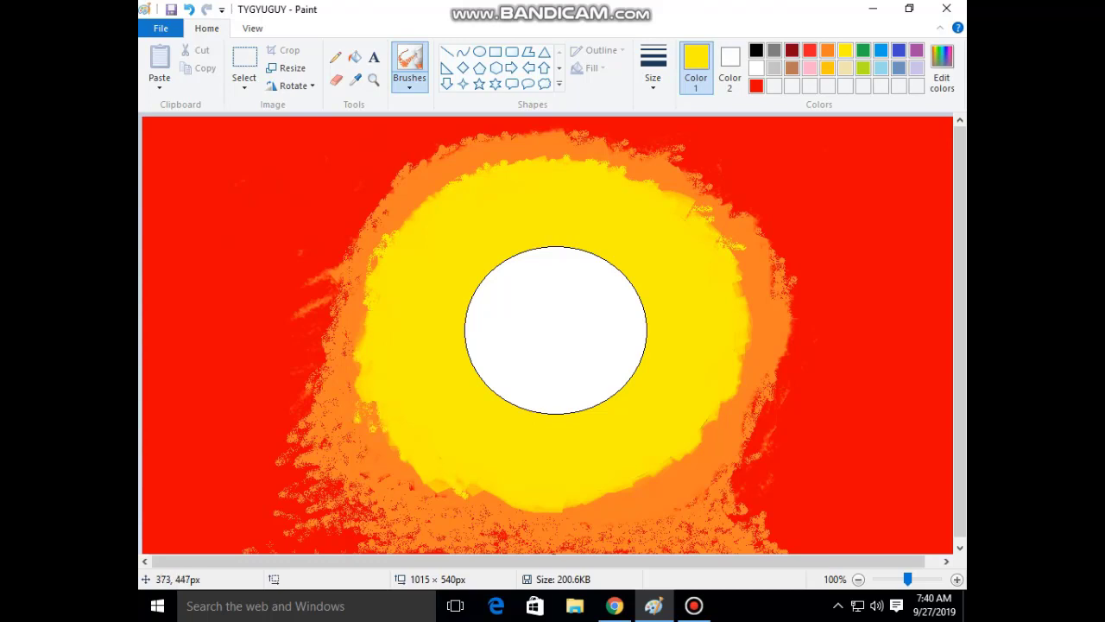
mouse_move(464, 503)
left_mouse_down()
mouse_move(514, 523)
mouse_move(592, 529)
mouse_move(737, 458)
mouse_move(741, 393)
mouse_move(657, 484)
mouse_move(679, 498)
left_mouse_up()
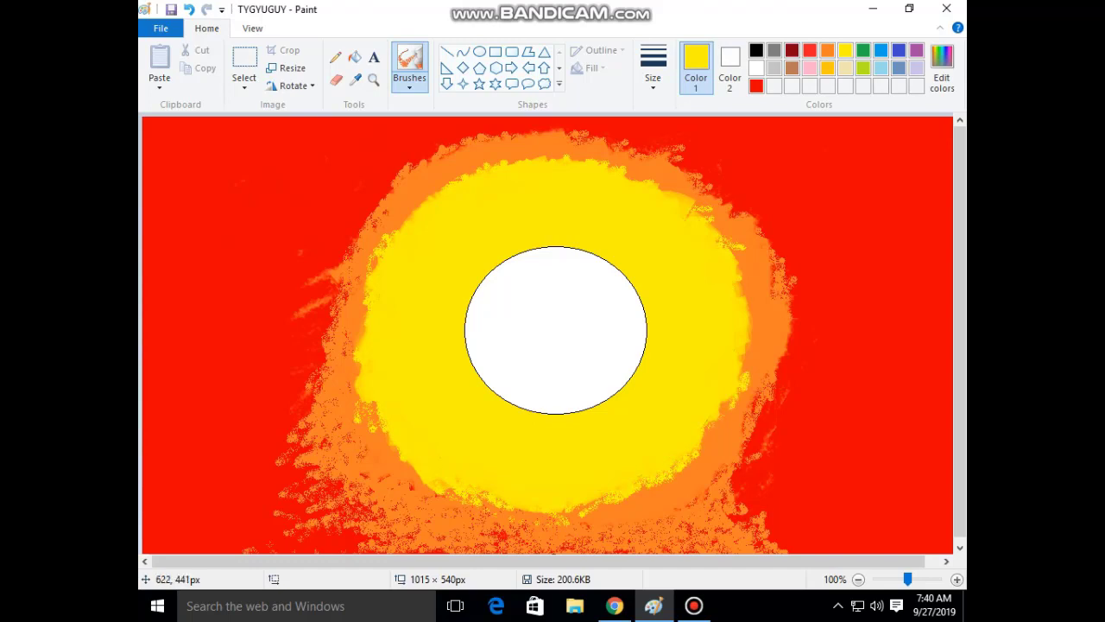
left_click_drag(607, 533, 525, 513)
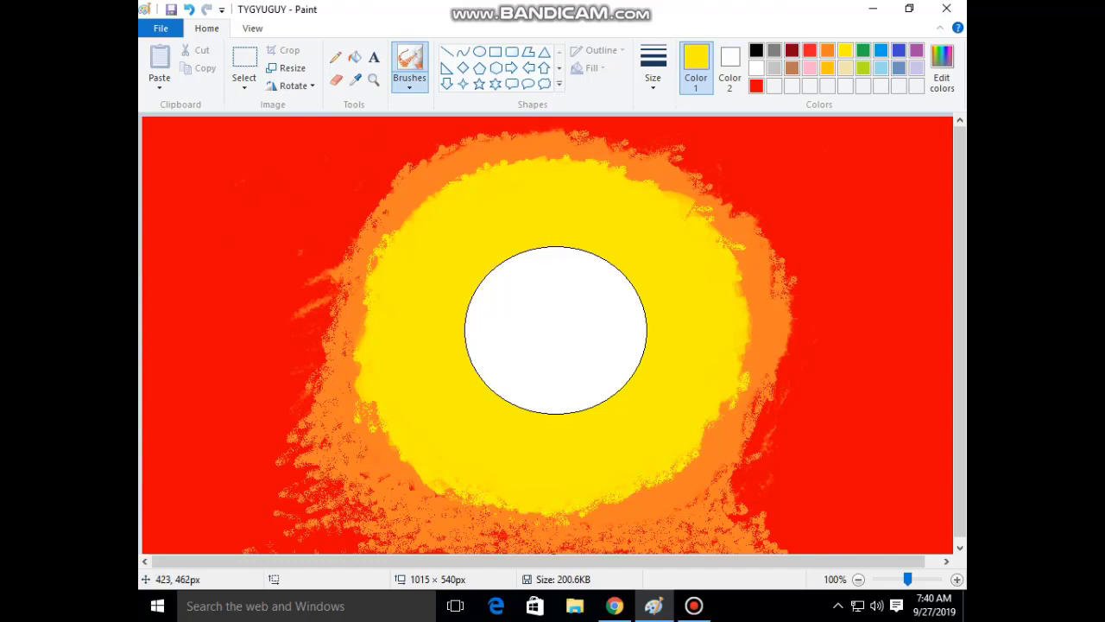
mouse_move(818, 290)
left_mouse_down()
mouse_move(771, 289)
mouse_move(794, 320)
left_mouse_up()
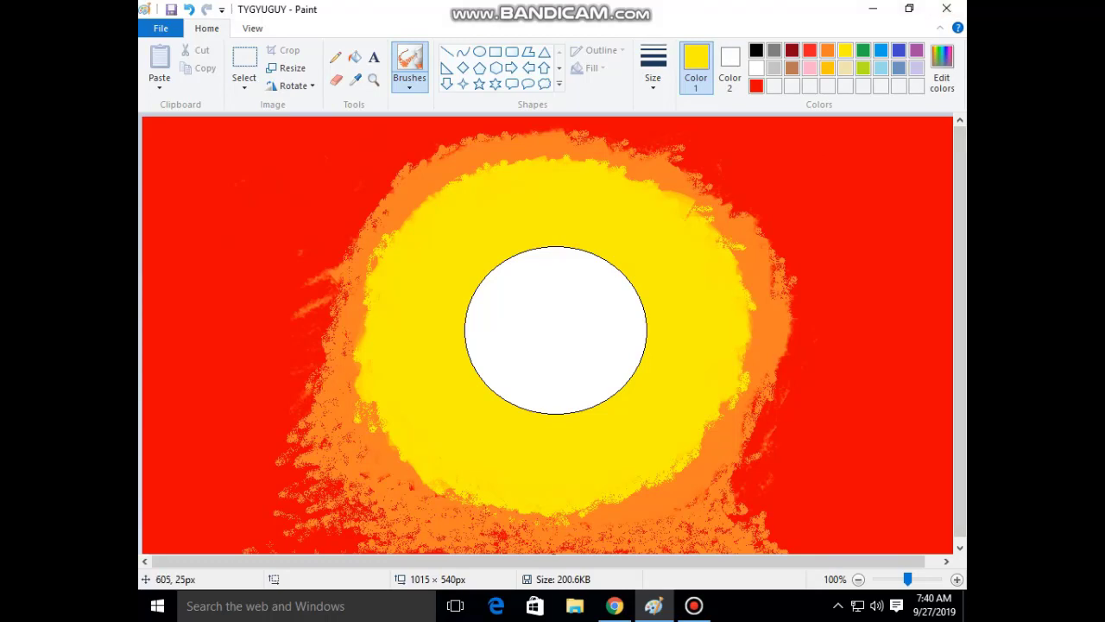
Step: Round off the lower part of the orange ring by painting over its stray speckles with the red Watercolor brush
left_click(409, 78)
left_click(410, 77)
left_click(409, 78)
left_click(756, 86)
mouse_move(311, 527)
left_mouse_down()
mouse_move(250, 550)
mouse_move(662, 538)
mouse_move(518, 550)
mouse_move(502, 537)
mouse_move(493, 545)
mouse_move(777, 548)
mouse_move(759, 518)
mouse_move(656, 540)
mouse_move(692, 551)
mouse_move(640, 551)
mouse_move(298, 490)
mouse_move(298, 462)
mouse_move(362, 527)
mouse_move(327, 544)
mouse_move(367, 534)
mouse_move(358, 519)
mouse_move(413, 530)
left_mouse_up()
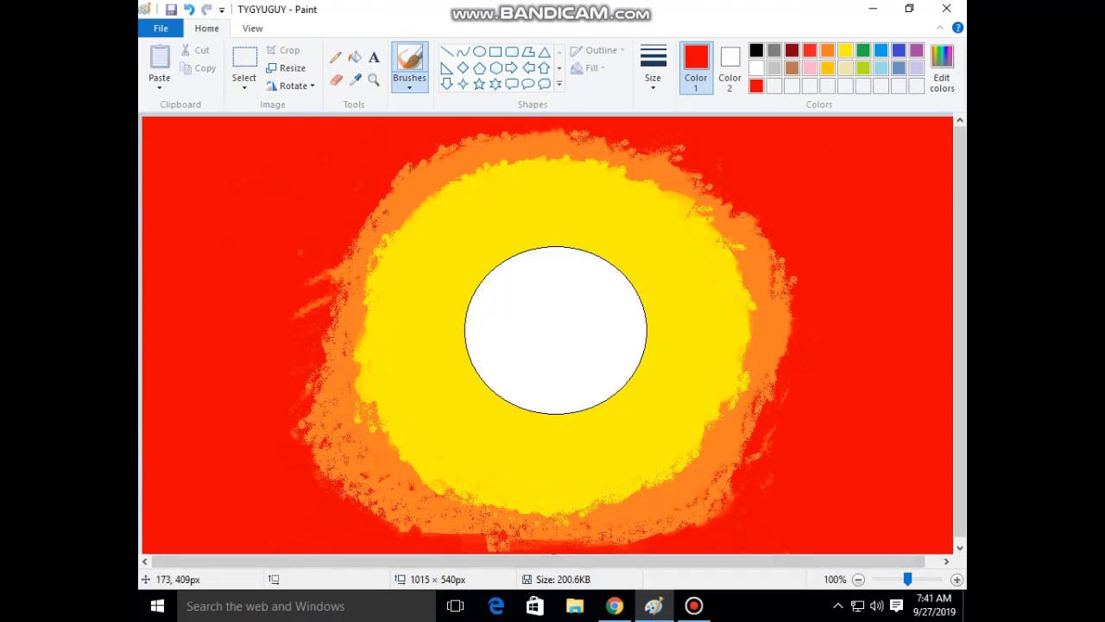
mouse_move(313, 428)
left_mouse_down()
mouse_move(306, 449)
mouse_move(311, 431)
mouse_move(360, 524)
left_mouse_up()
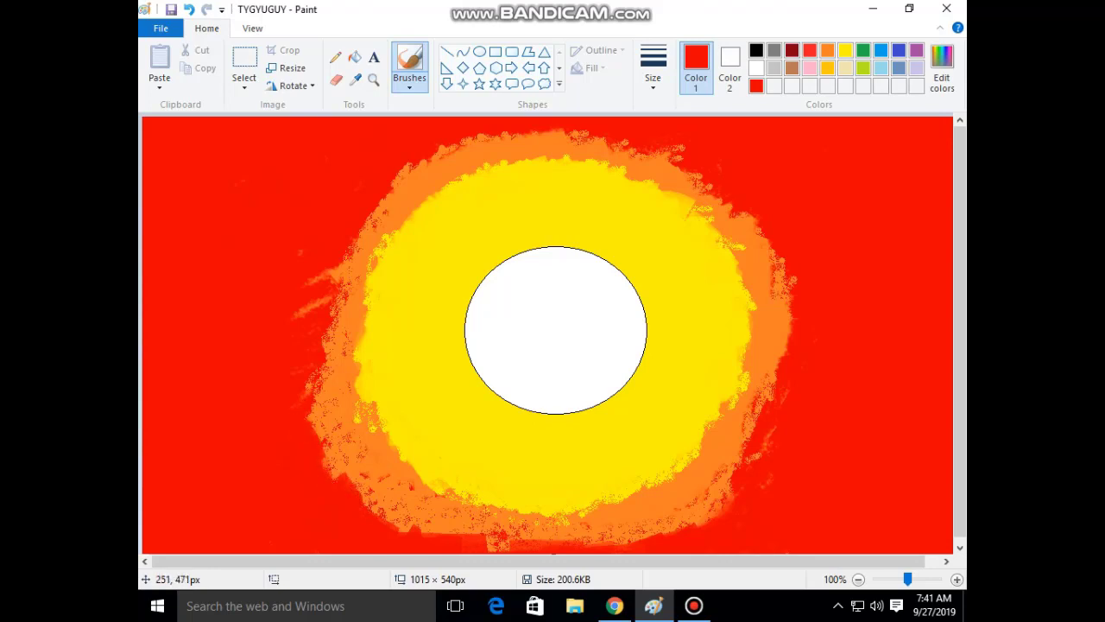
Step: Roughen the lower, right and left edges of the orange ring with orange Airbrush speckles, saving the picture partway
left_click(409, 76)
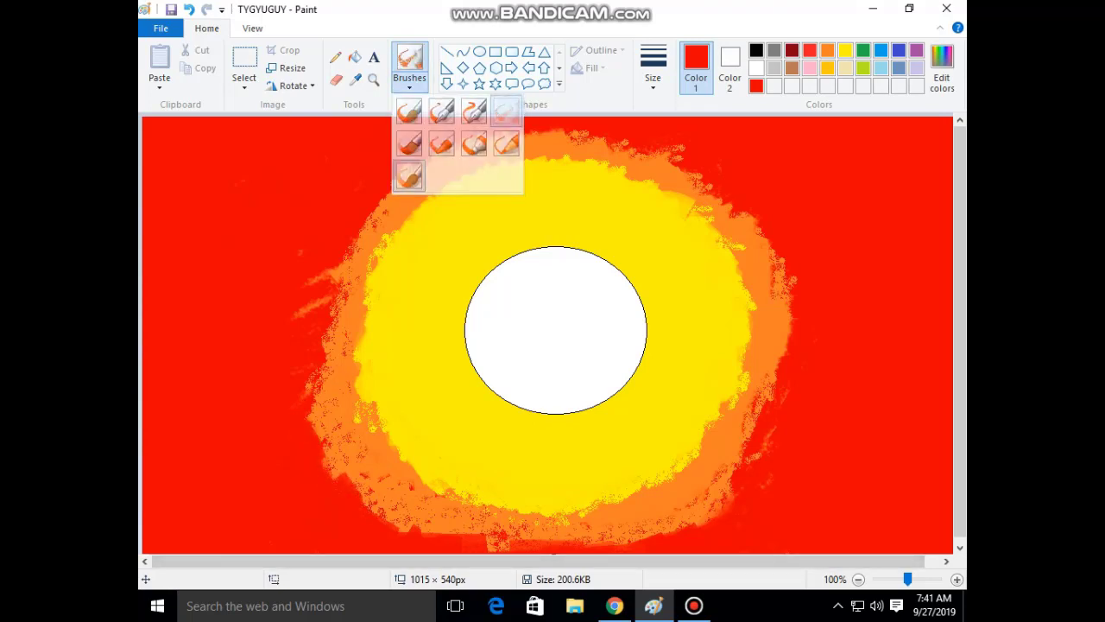
left_click(505, 110)
left_click(827, 49)
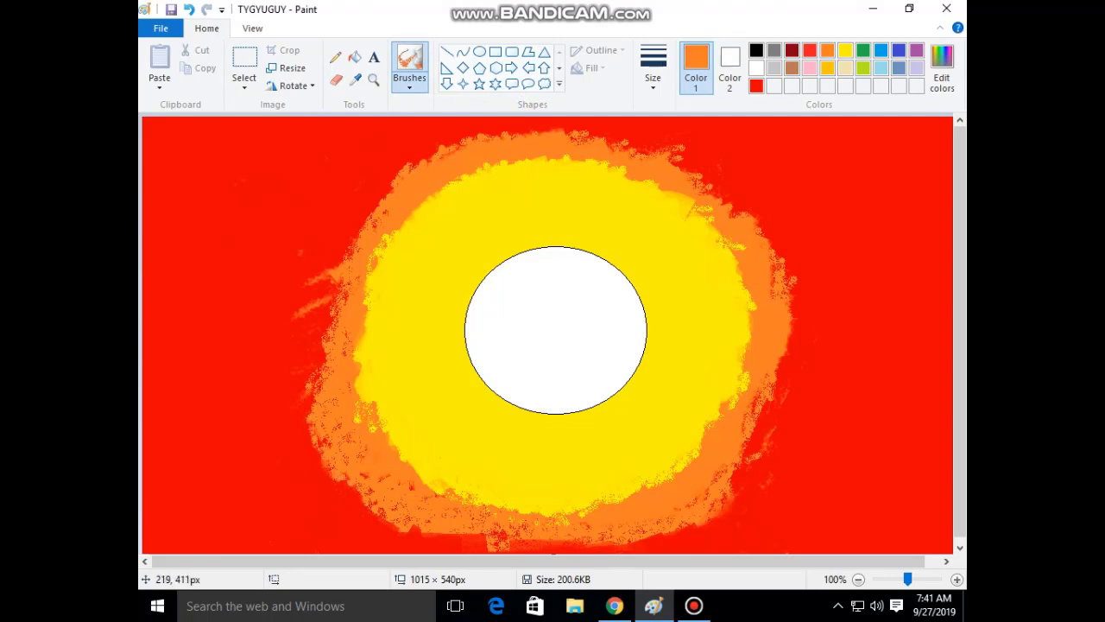
key("ctrl+s")
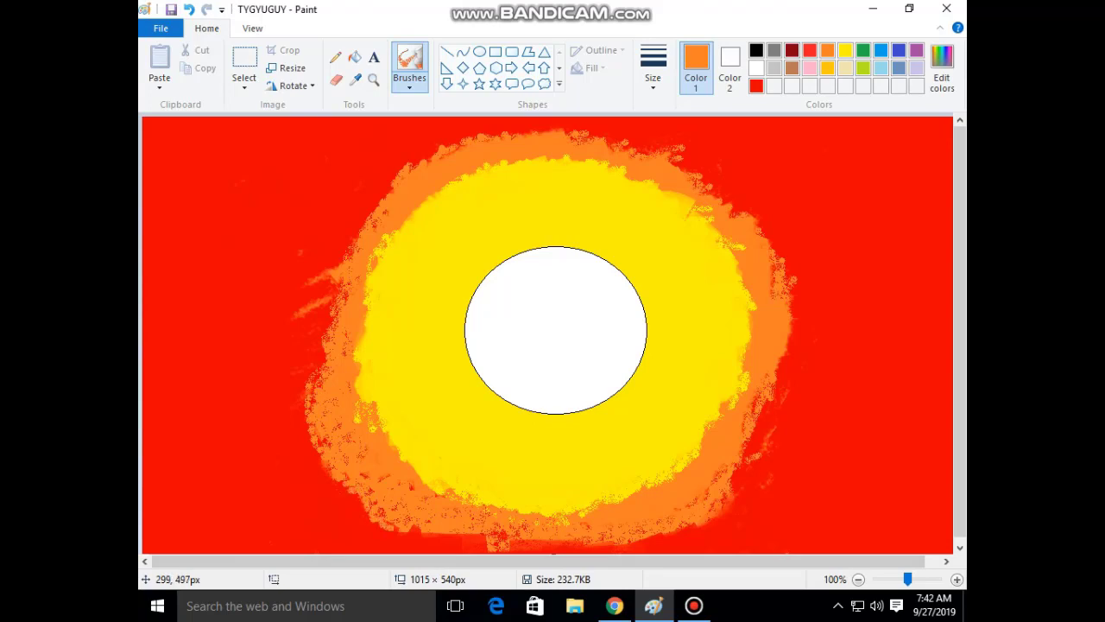
left_click_drag(424, 540, 674, 521)
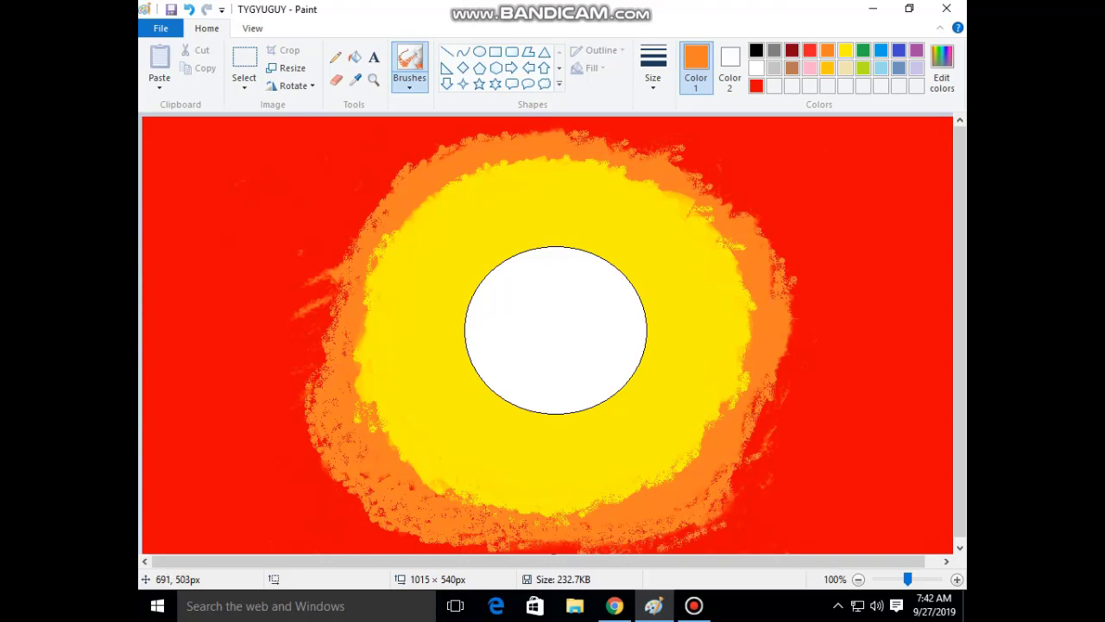
mouse_move(760, 422)
left_mouse_down()
mouse_move(657, 544)
mouse_move(619, 554)
mouse_move(469, 533)
mouse_move(408, 482)
mouse_move(326, 383)
mouse_move(328, 323)
mouse_move(346, 254)
mouse_move(386, 185)
mouse_move(470, 137)
left_mouse_up()
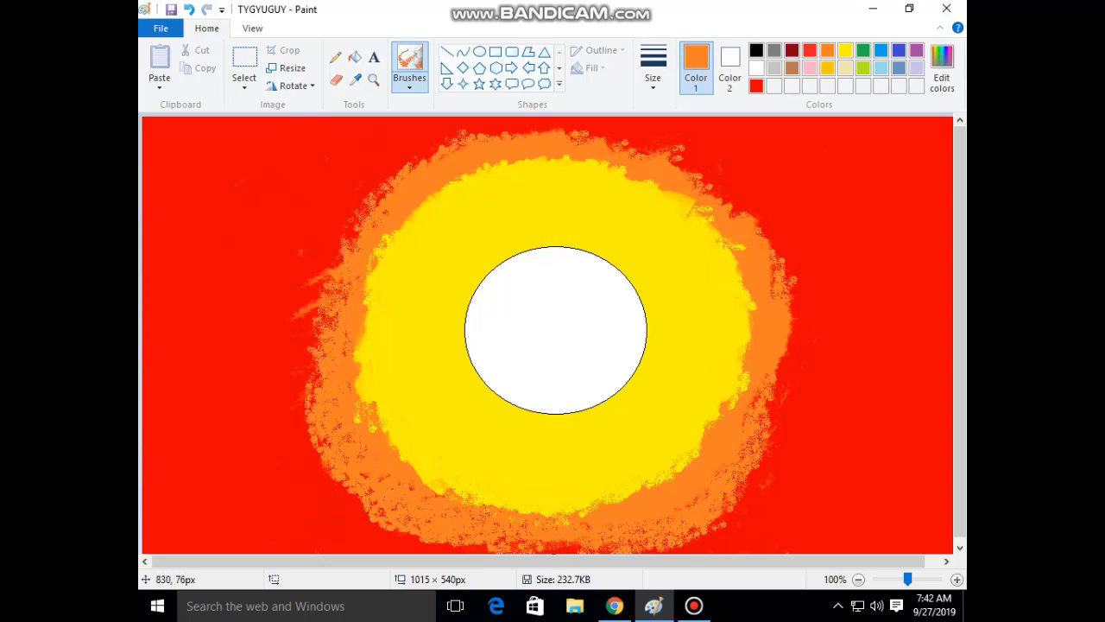
Step: Cover the white circle's black outline all around with rough white Watercolor brush strokes spreading onto the yellow
left_click(409, 86)
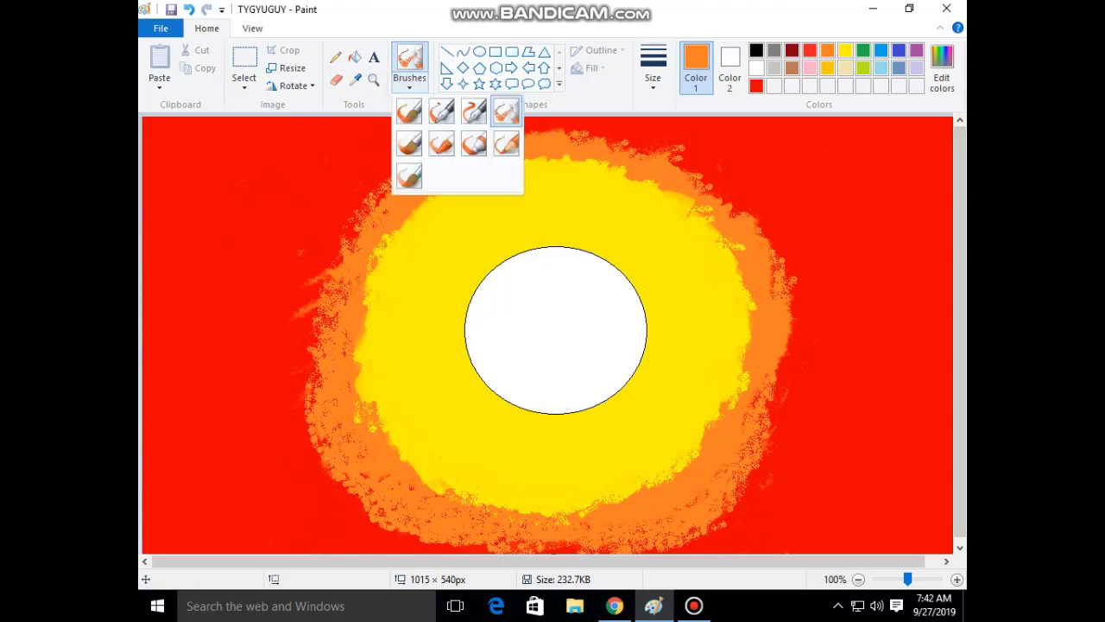
left_click(409, 176)
left_click(756, 69)
mouse_move(537, 240)
left_mouse_down()
mouse_move(615, 268)
mouse_move(671, 327)
mouse_move(666, 312)
mouse_move(680, 364)
mouse_move(663, 291)
left_mouse_up()
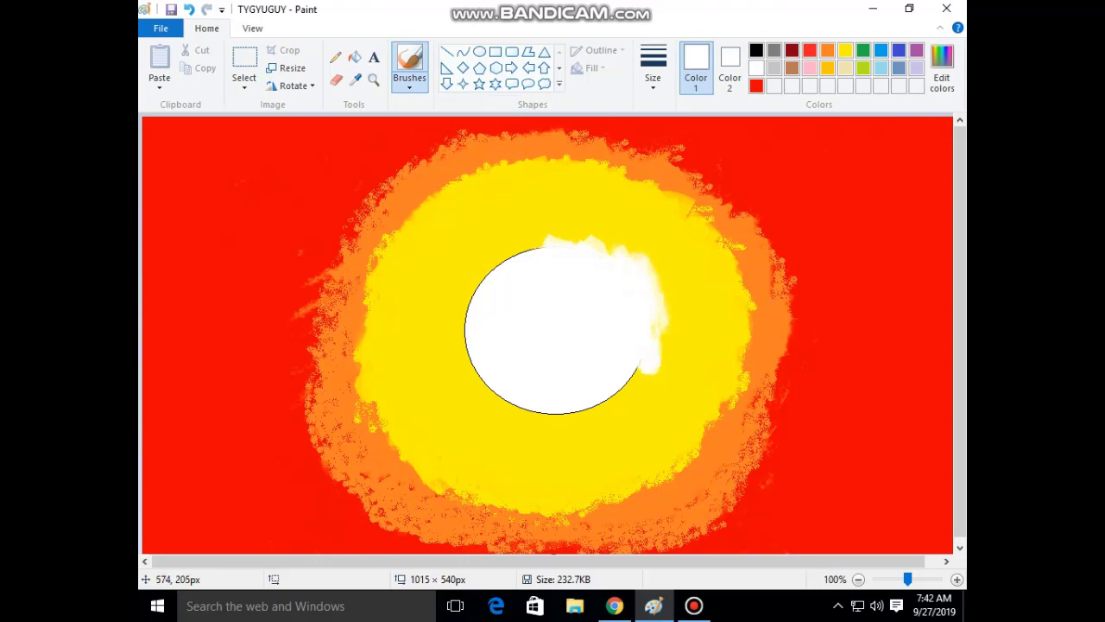
mouse_move(546, 243)
left_mouse_down()
mouse_move(509, 251)
mouse_move(456, 298)
mouse_move(460, 285)
mouse_move(462, 328)
mouse_move(482, 258)
mouse_move(552, 241)
mouse_move(448, 344)
mouse_move(497, 407)
mouse_move(580, 423)
left_mouse_up()
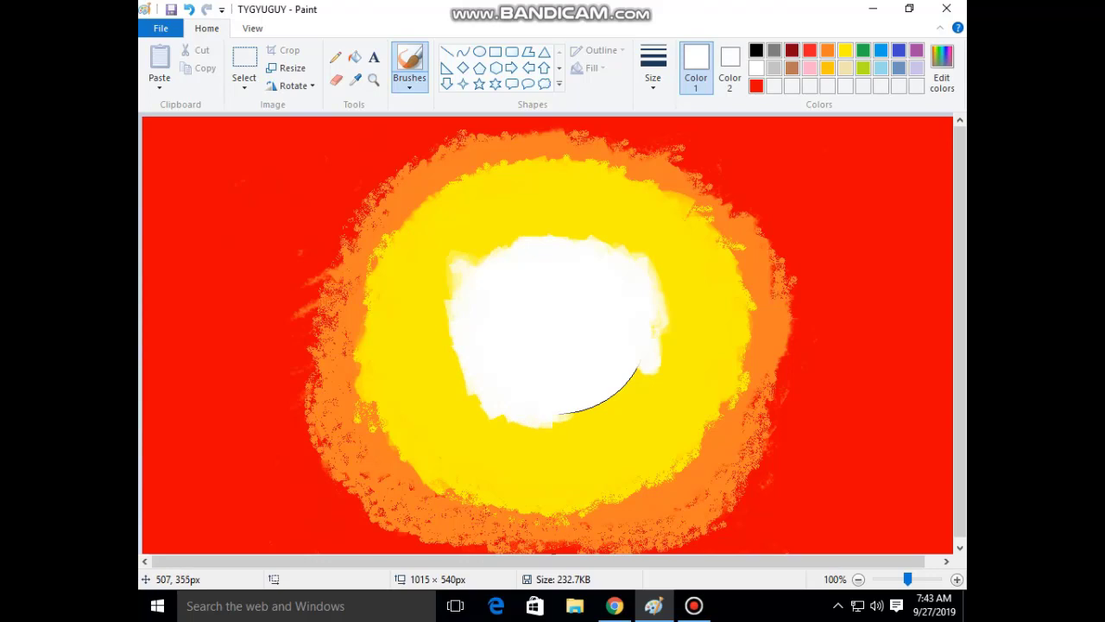
mouse_move(511, 394)
left_mouse_down()
mouse_move(588, 418)
mouse_move(643, 380)
mouse_move(597, 409)
mouse_move(609, 433)
mouse_move(564, 427)
left_mouse_up()
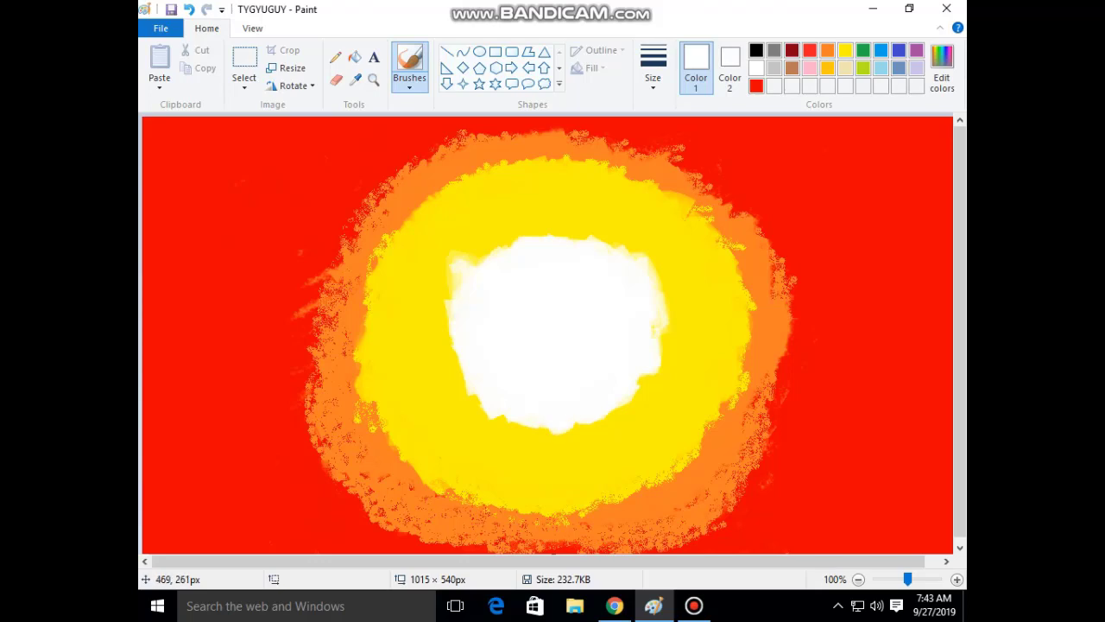
mouse_move(539, 276)
left_mouse_down()
mouse_move(488, 254)
mouse_move(562, 234)
mouse_move(595, 256)
left_mouse_up()
mouse_move(457, 318)
left_mouse_down()
mouse_move(448, 278)
mouse_move(462, 252)
mouse_move(440, 363)
mouse_move(471, 409)
left_mouse_up()
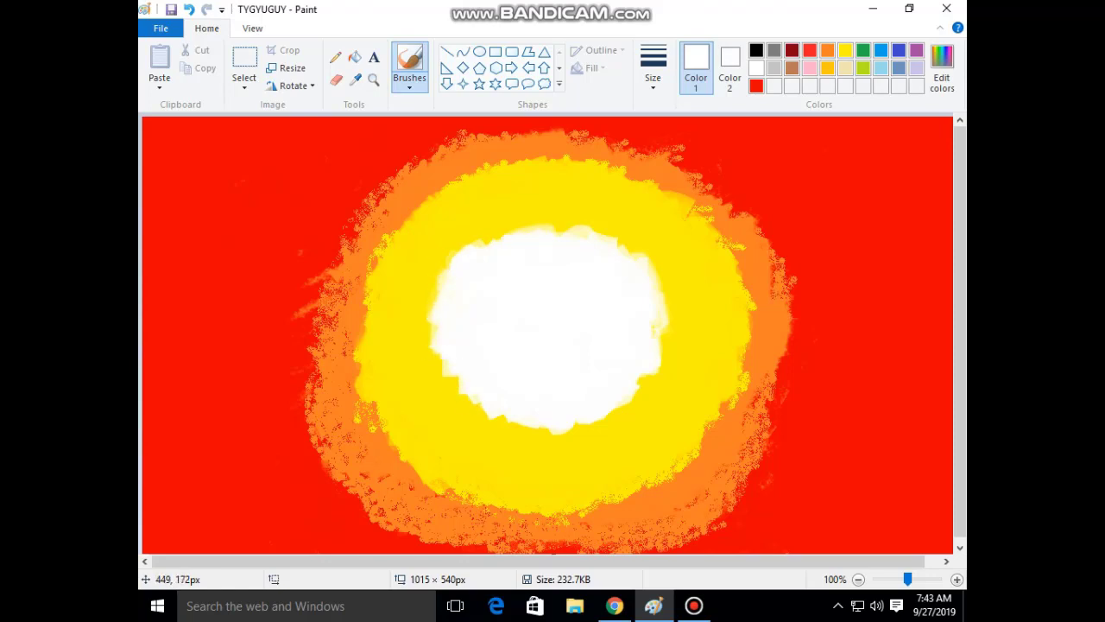
mouse_move(483, 245)
left_mouse_down()
mouse_move(510, 227)
mouse_move(569, 258)
mouse_move(659, 256)
left_mouse_up()
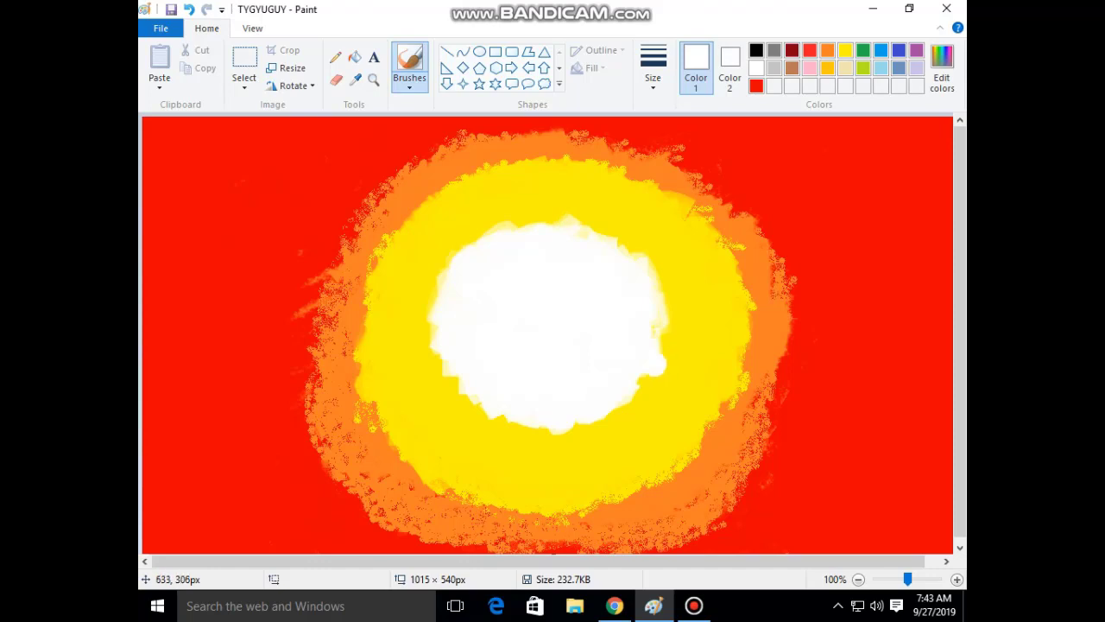
left_click_drag(687, 298, 688, 325)
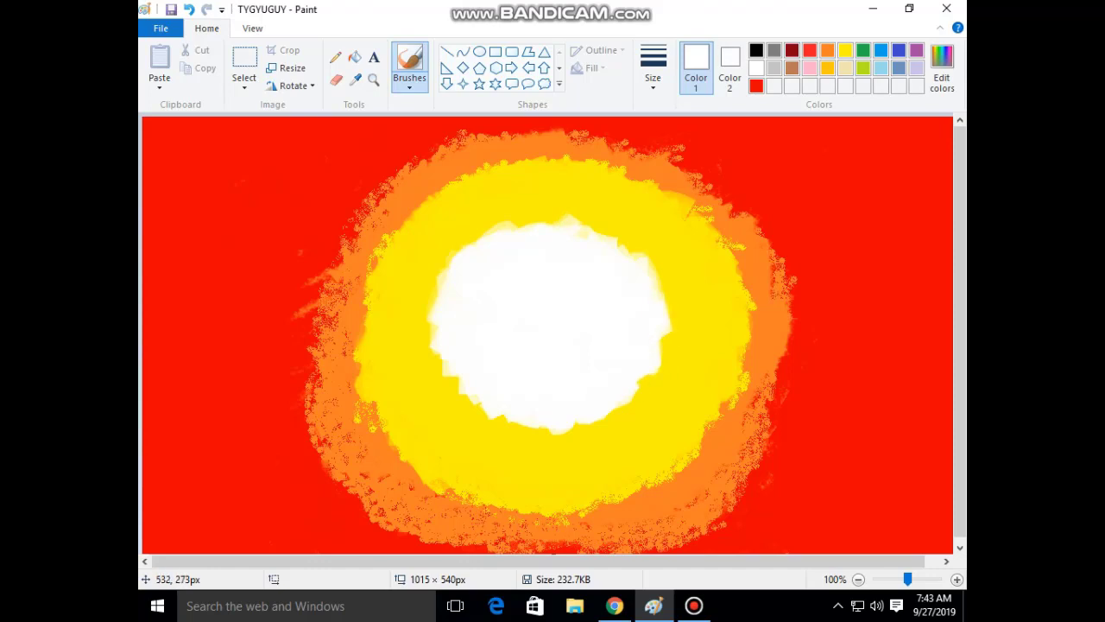
Step: Speckle the whole edge of the white center with white Airbrush strokes where it meets the yellow ring
left_click(409, 82)
left_click(508, 111)
left_click_drag(542, 234, 593, 231)
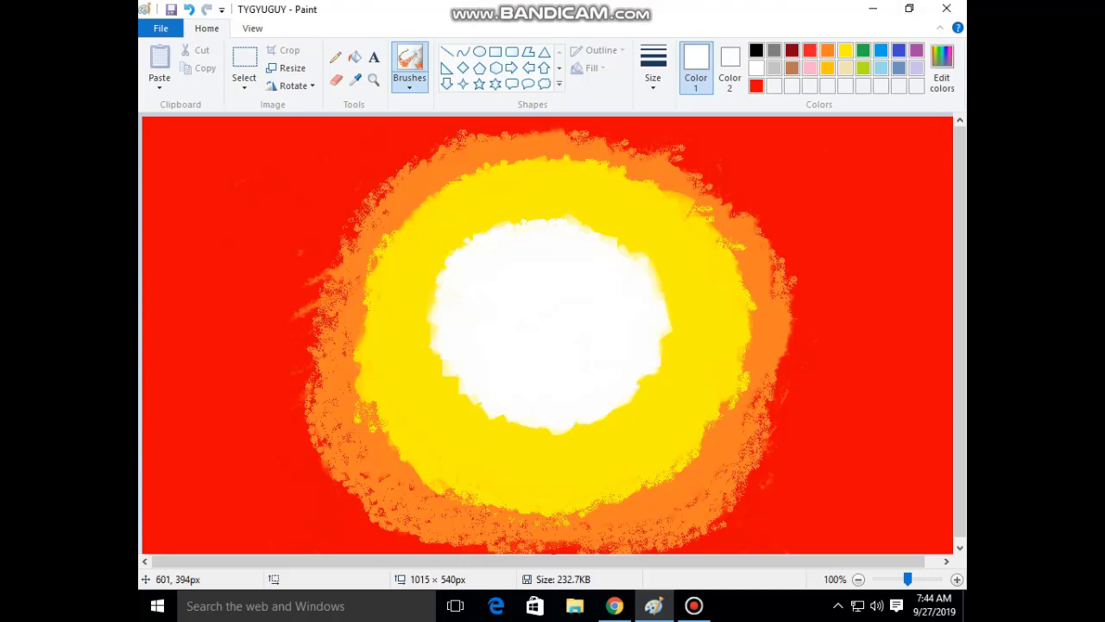
mouse_move(436, 328)
left_mouse_down()
mouse_move(426, 348)
mouse_move(507, 421)
mouse_move(508, 412)
mouse_move(575, 432)
mouse_move(621, 417)
mouse_move(580, 456)
mouse_move(666, 367)
mouse_move(671, 338)
left_mouse_up()
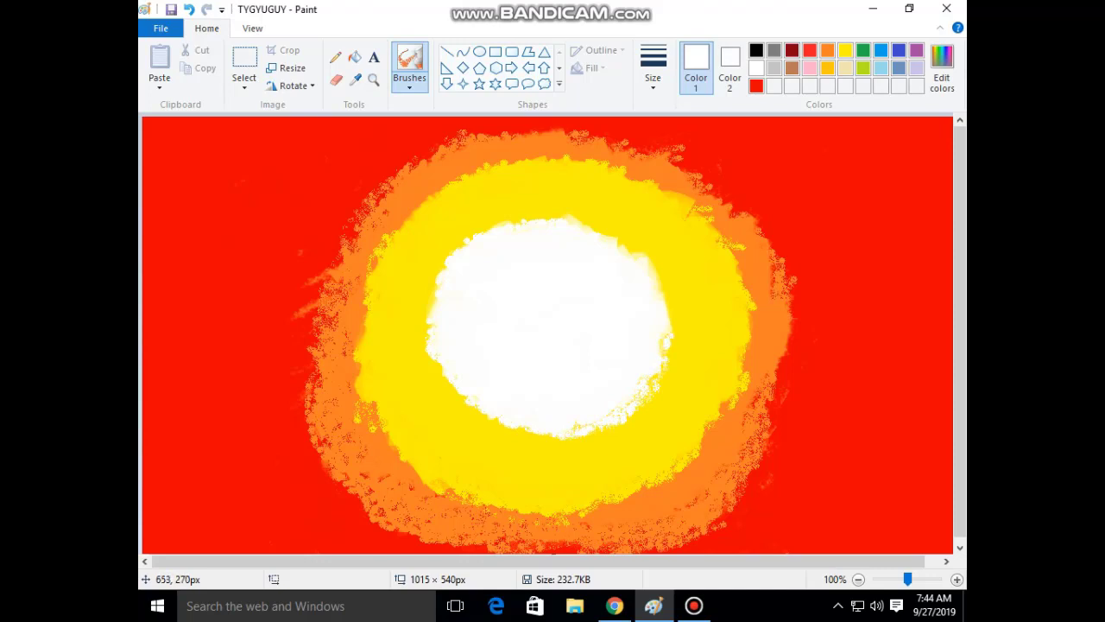
left_click_drag(693, 389, 676, 400)
mouse_move(595, 233)
left_mouse_down()
mouse_move(655, 259)
mouse_move(677, 324)
mouse_move(596, 233)
mouse_move(557, 227)
mouse_move(587, 229)
mouse_move(535, 239)
mouse_move(554, 248)
left_mouse_up()
mouse_move(501, 398)
left_mouse_down()
mouse_move(472, 392)
mouse_move(521, 436)
mouse_move(504, 428)
mouse_move(596, 440)
mouse_move(554, 447)
mouse_move(554, 430)
mouse_move(630, 414)
left_mouse_up()
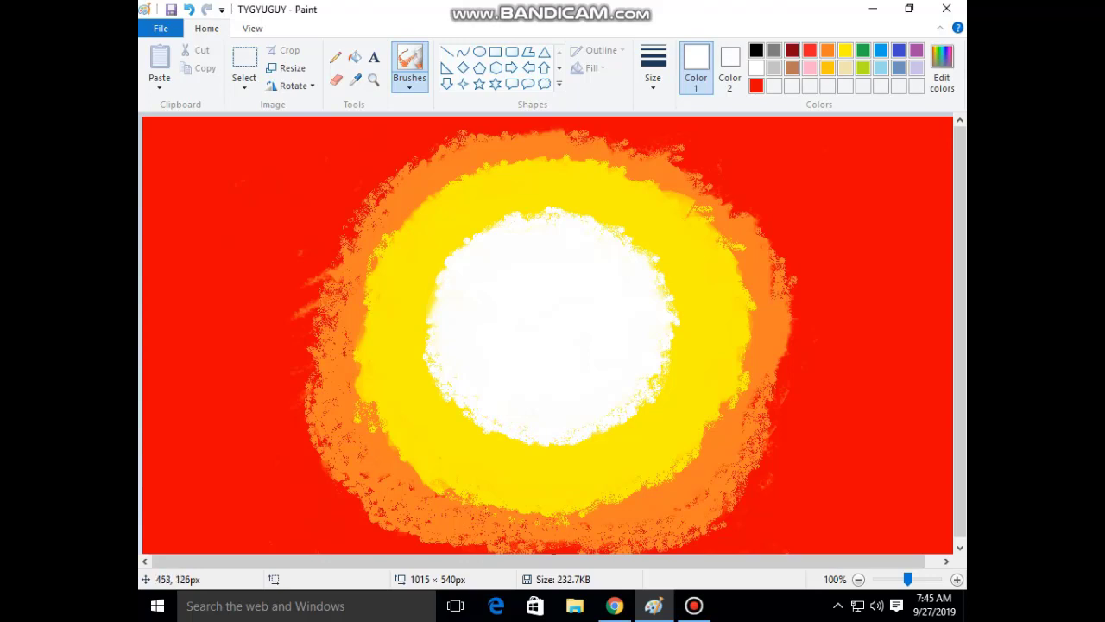
left_click_drag(534, 227, 575, 217)
Step: Outline a tapering branch with two black brush lines from the right edge of the canvas to a point inside the white center
left_click(409, 82)
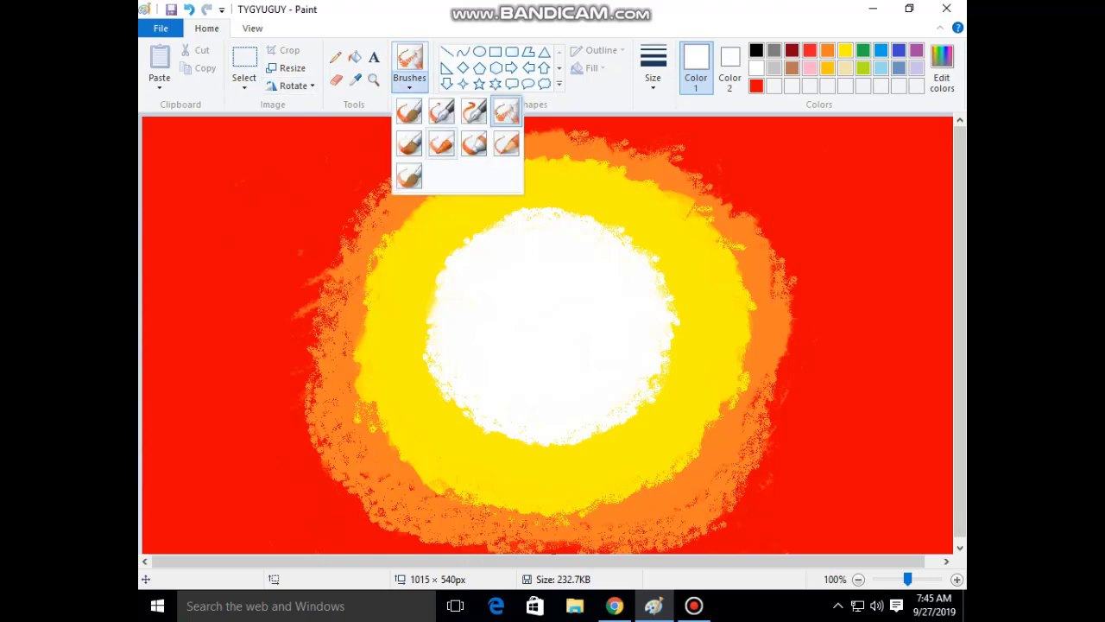
left_click(410, 143)
left_click(409, 65)
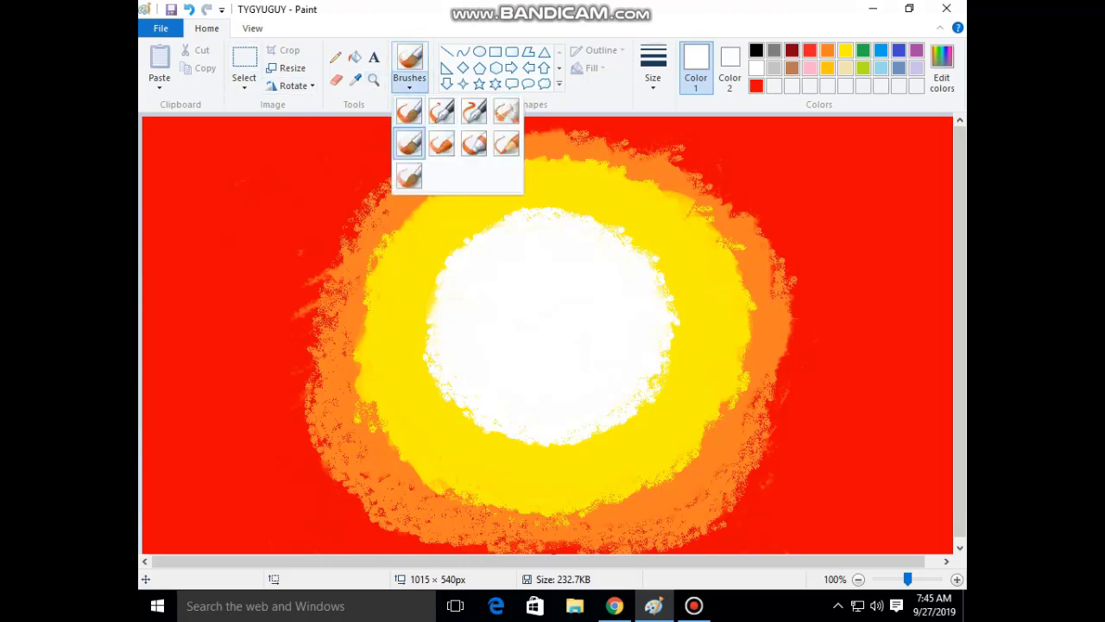
left_click(410, 143)
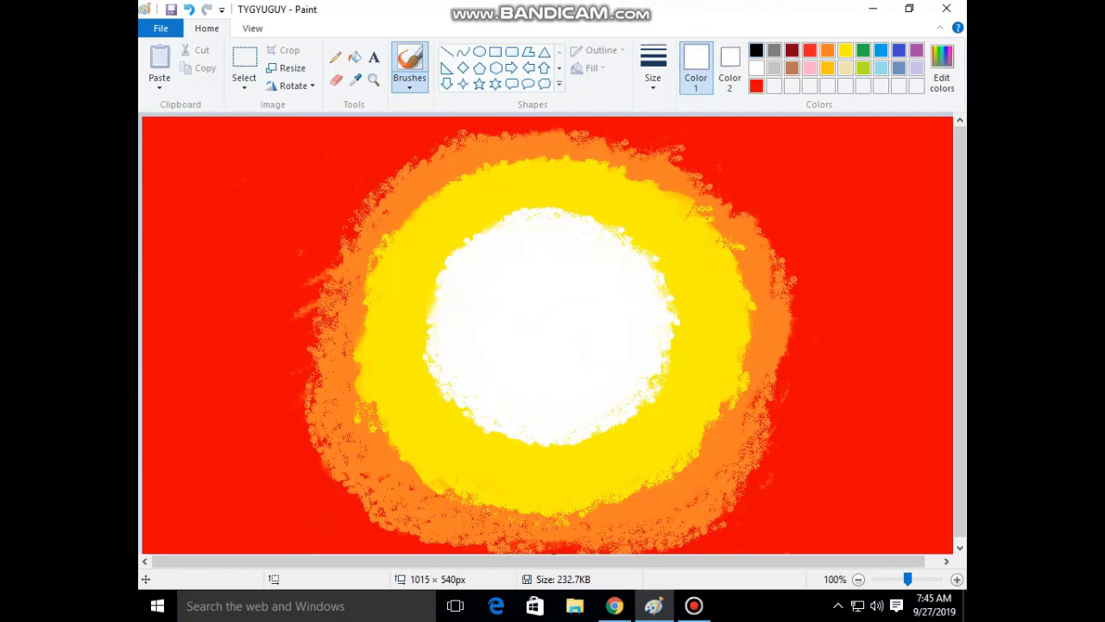
mouse_move(953, 259)
left_mouse_down()
mouse_move(877, 289)
mouse_move(737, 309)
mouse_move(569, 299)
left_mouse_up()
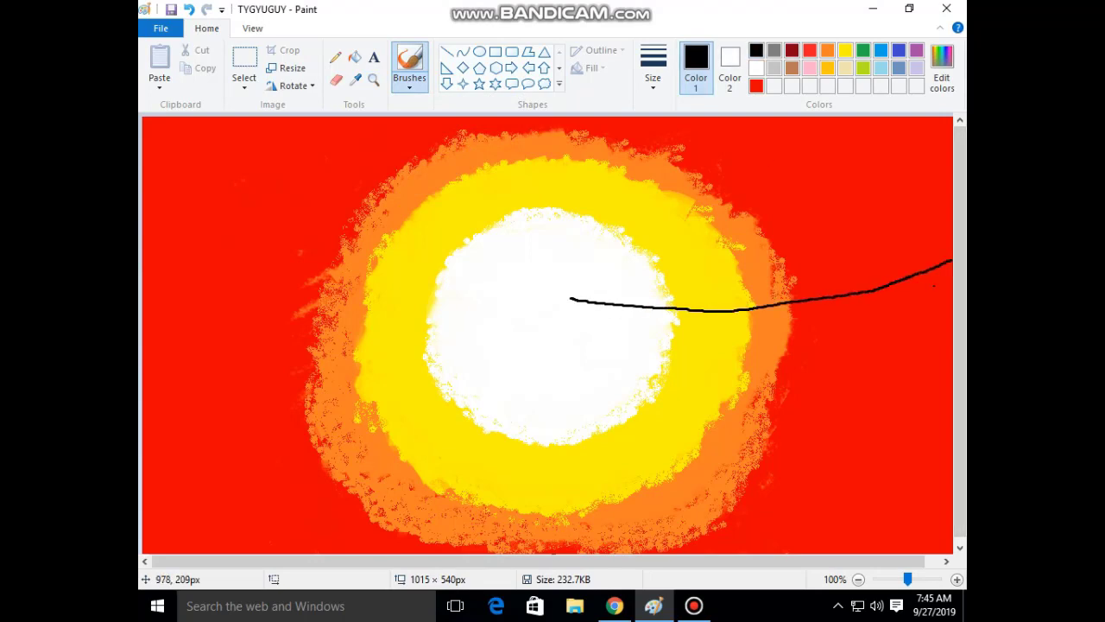
mouse_move(953, 286)
left_mouse_down()
mouse_move(844, 324)
mouse_move(687, 324)
mouse_move(550, 296)
mouse_move(572, 300)
left_mouse_up()
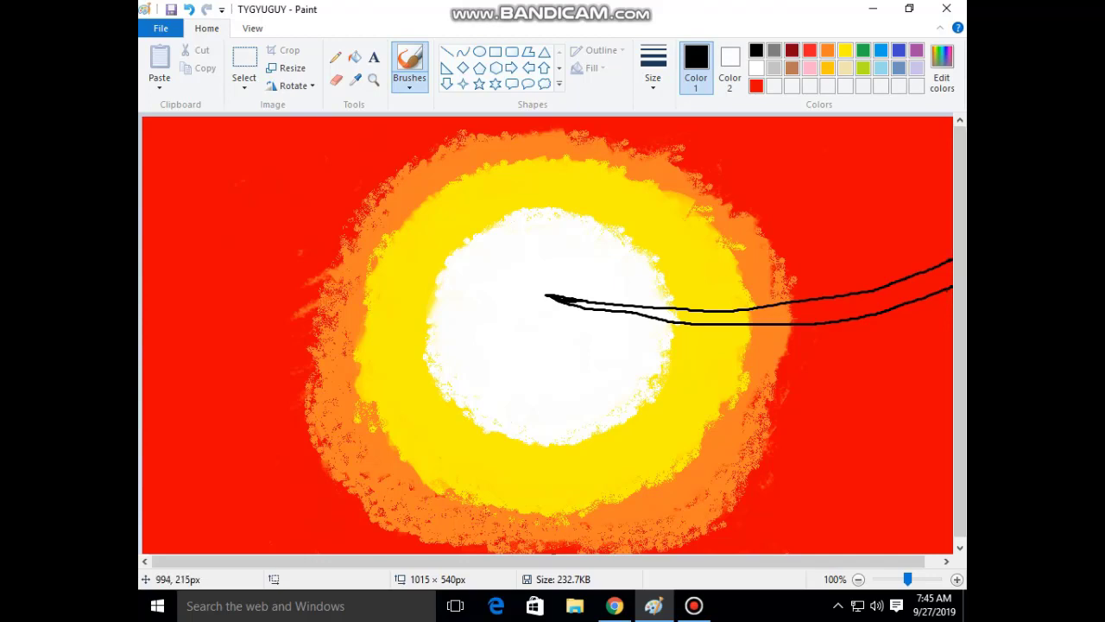
left_click(355, 57)
left_click(918, 319)
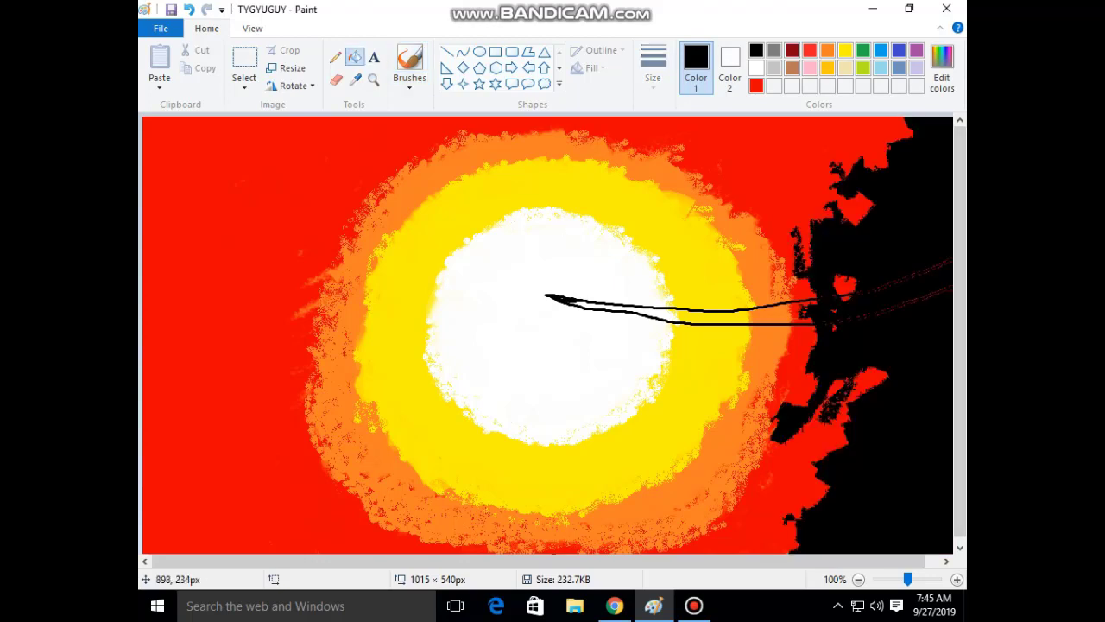
key("ctrl+z")
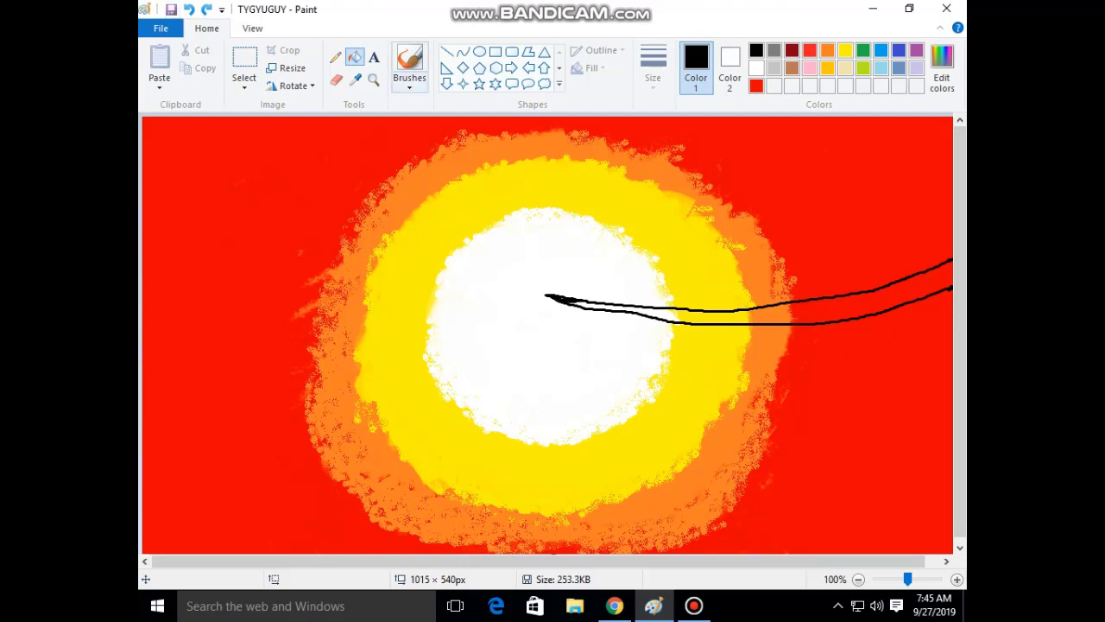
Step: Shade the outlined branch solid black with Calligraphy brush 1 strokes along its full length
left_click(409, 82)
left_click(441, 110)
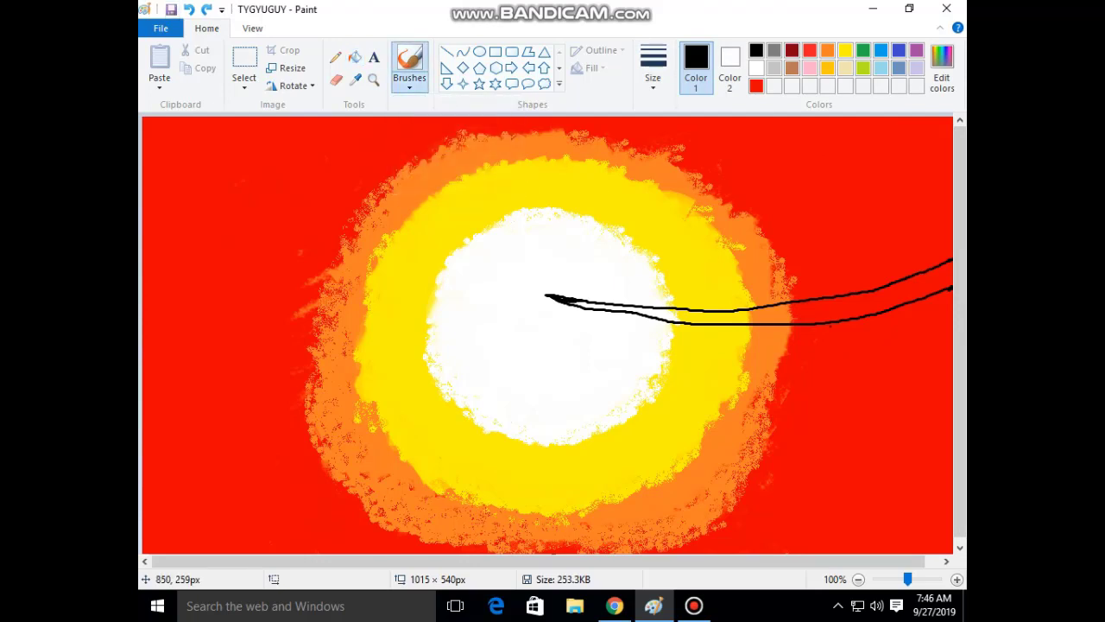
mouse_move(821, 325)
left_mouse_down()
mouse_move(812, 308)
mouse_move(873, 307)
mouse_move(758, 316)
mouse_move(816, 302)
mouse_move(811, 316)
left_mouse_up()
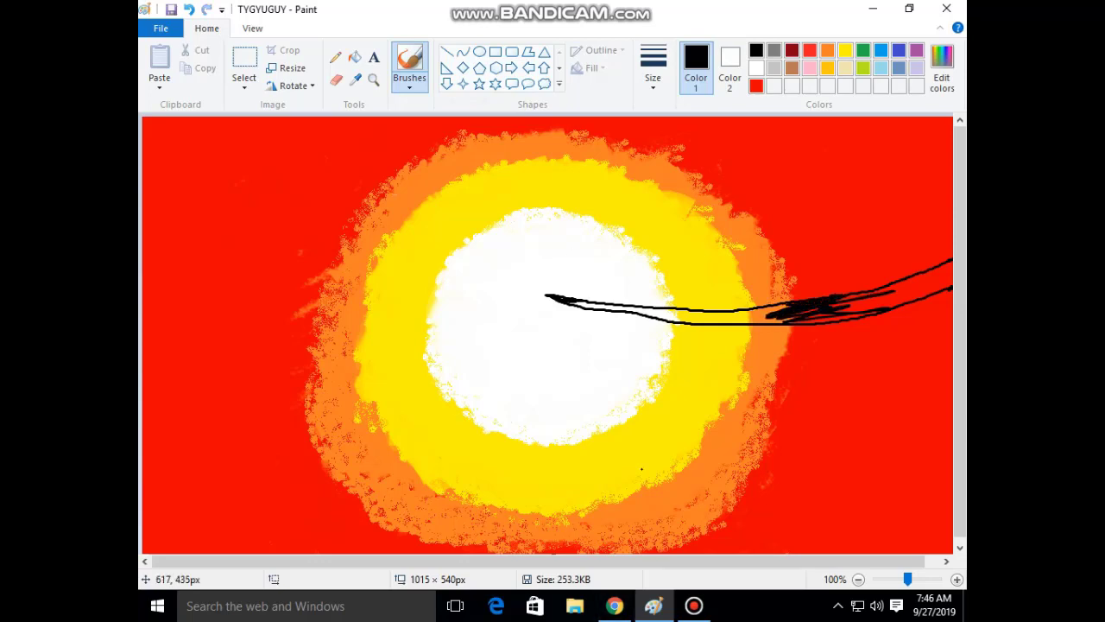
mouse_move(642, 311)
left_mouse_down()
mouse_move(688, 321)
mouse_move(667, 305)
mouse_move(639, 304)
mouse_move(699, 324)
mouse_move(602, 311)
mouse_move(756, 334)
mouse_move(797, 357)
mouse_move(792, 332)
mouse_move(817, 328)
mouse_move(800, 324)
mouse_move(824, 331)
left_mouse_up()
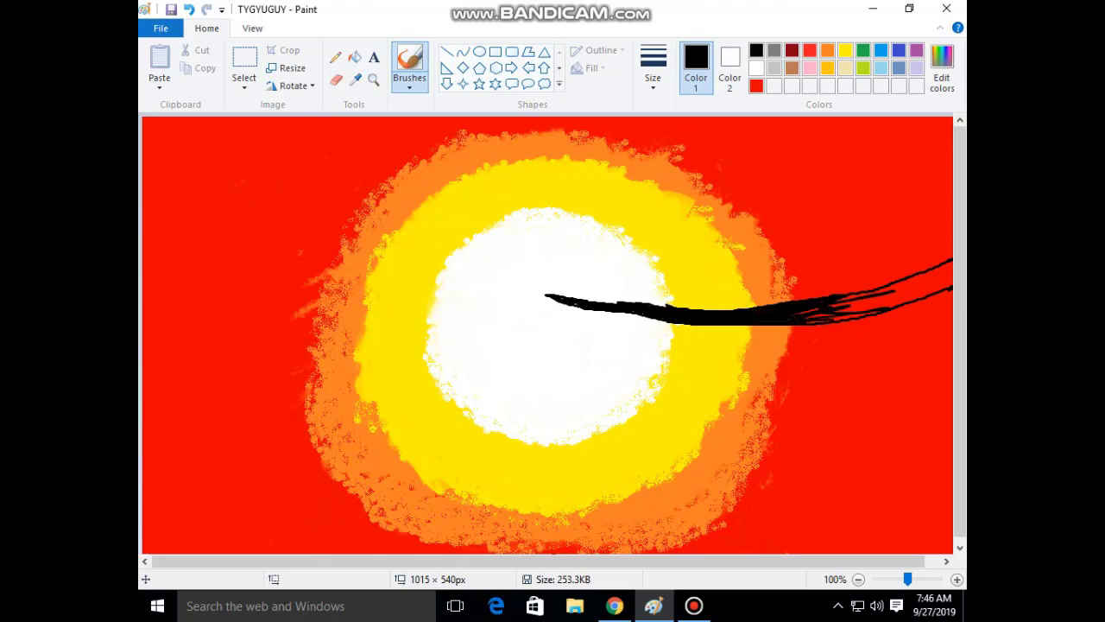
mouse_move(936, 278)
left_mouse_down()
mouse_move(920, 285)
mouse_move(950, 266)
mouse_move(924, 281)
mouse_move(950, 285)
mouse_move(917, 298)
mouse_move(856, 299)
mouse_move(879, 302)
mouse_move(807, 317)
left_mouse_up()
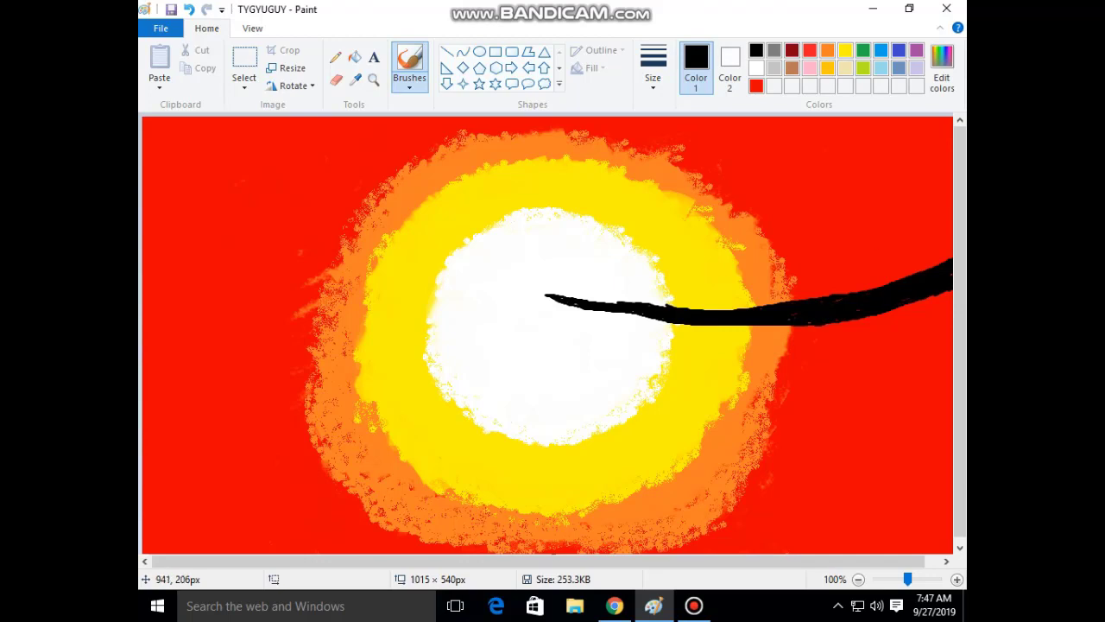
Step: Paint a thick black offshoot below the main branch's tip and add thin forked twigs reaching left and downward
mouse_move(650, 316)
left_mouse_down()
mouse_move(583, 335)
mouse_move(479, 335)
mouse_move(572, 347)
mouse_move(687, 316)
mouse_move(574, 343)
mouse_move(516, 338)
mouse_move(547, 334)
left_mouse_up()
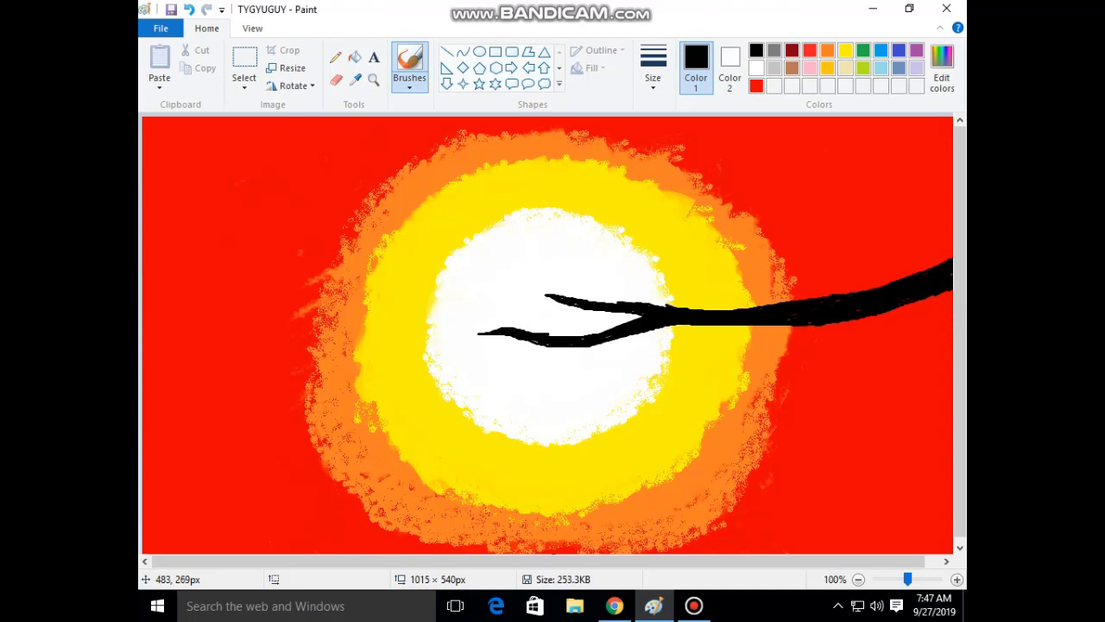
left_click_drag(590, 333, 630, 324)
mouse_move(563, 348)
left_mouse_down()
mouse_move(527, 359)
mouse_move(443, 351)
mouse_move(460, 350)
mouse_move(417, 371)
left_mouse_up()
left_click_drag(709, 327, 614, 414)
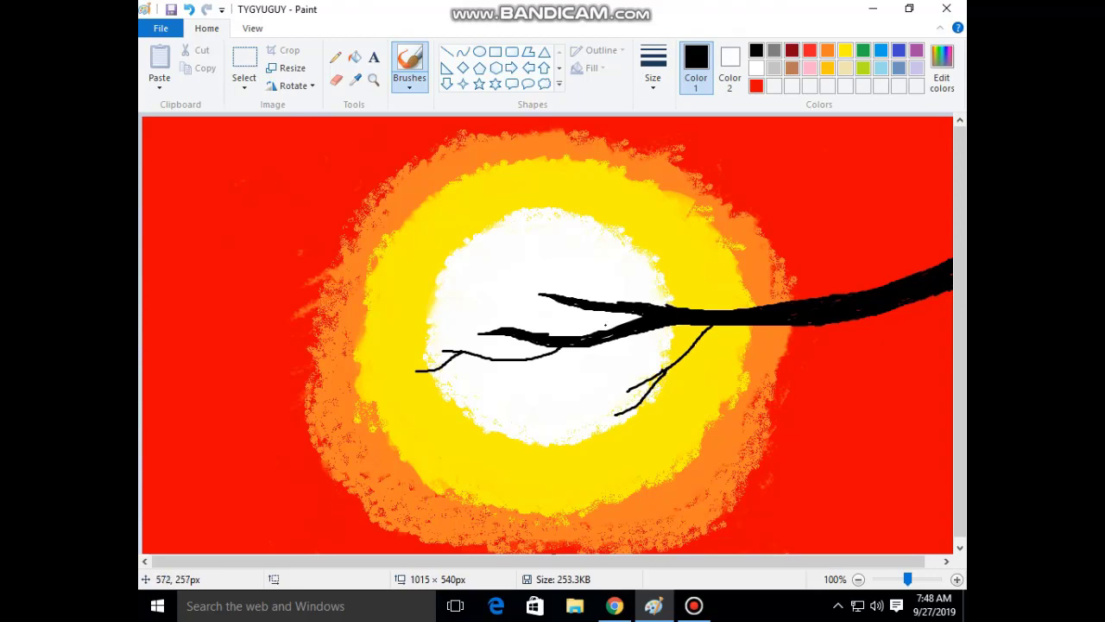
mouse_move(560, 303)
left_mouse_down()
mouse_move(454, 282)
mouse_move(447, 295)
left_mouse_up()
mouse_move(605, 341)
left_mouse_down()
mouse_move(573, 370)
mouse_move(434, 425)
left_mouse_up()
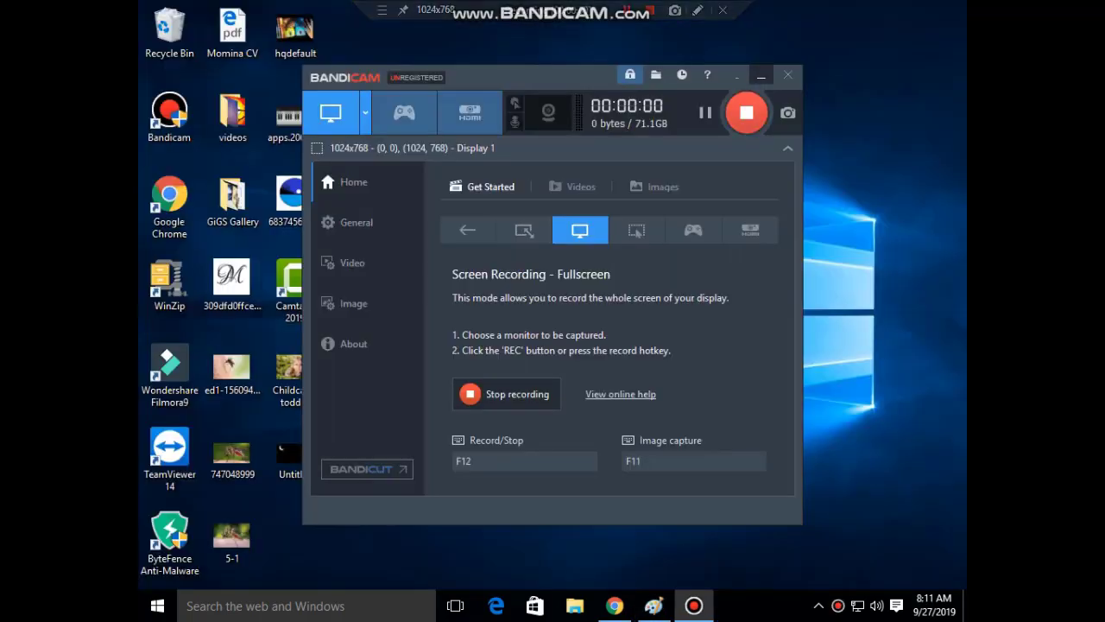
Step: Add thin forked black twigs with the basic Brush above and below the main branch's right end and from the lower branch's tips
left_click(693, 605)
left_click(654, 605)
left_click(409, 77)
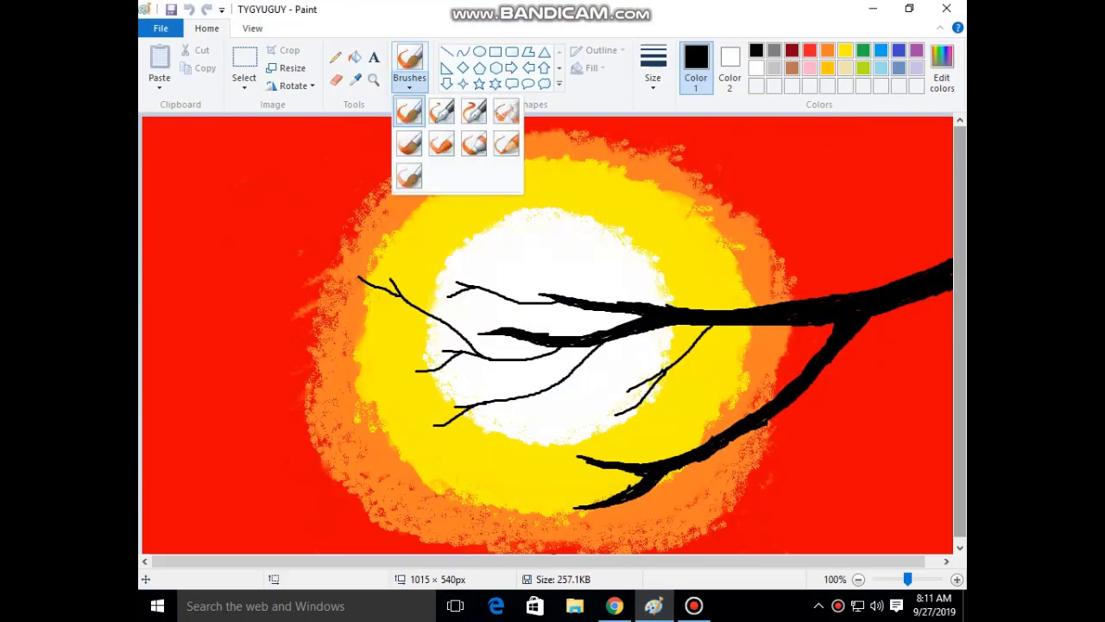
left_click(411, 110)
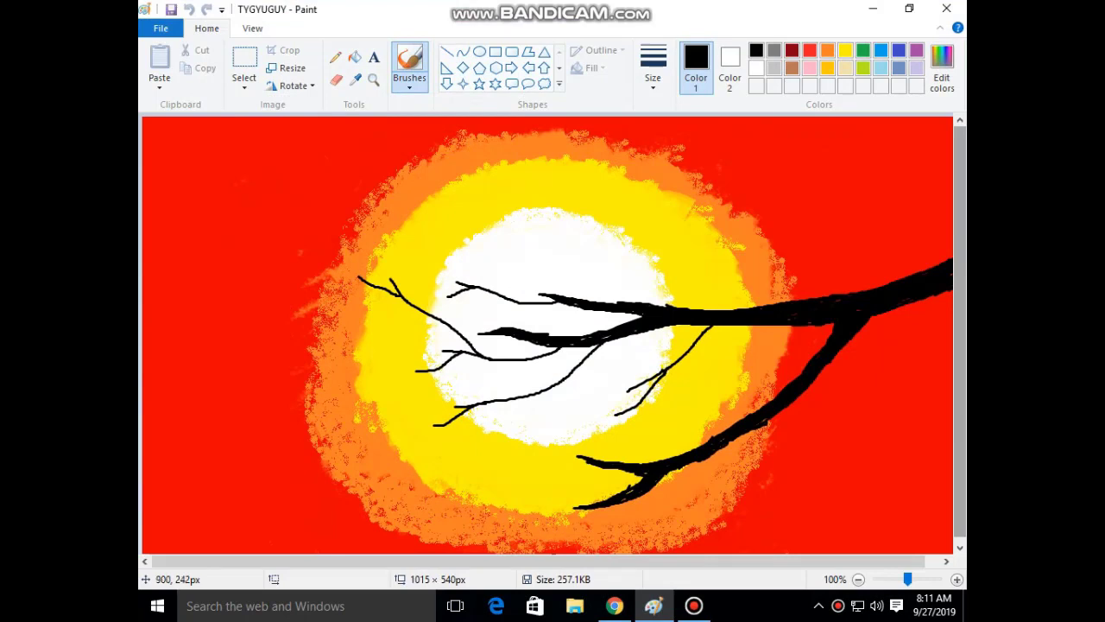
mouse_move(933, 295)
left_mouse_down()
mouse_move(882, 409)
mouse_move(905, 409)
mouse_move(812, 418)
mouse_move(796, 446)
left_mouse_up()
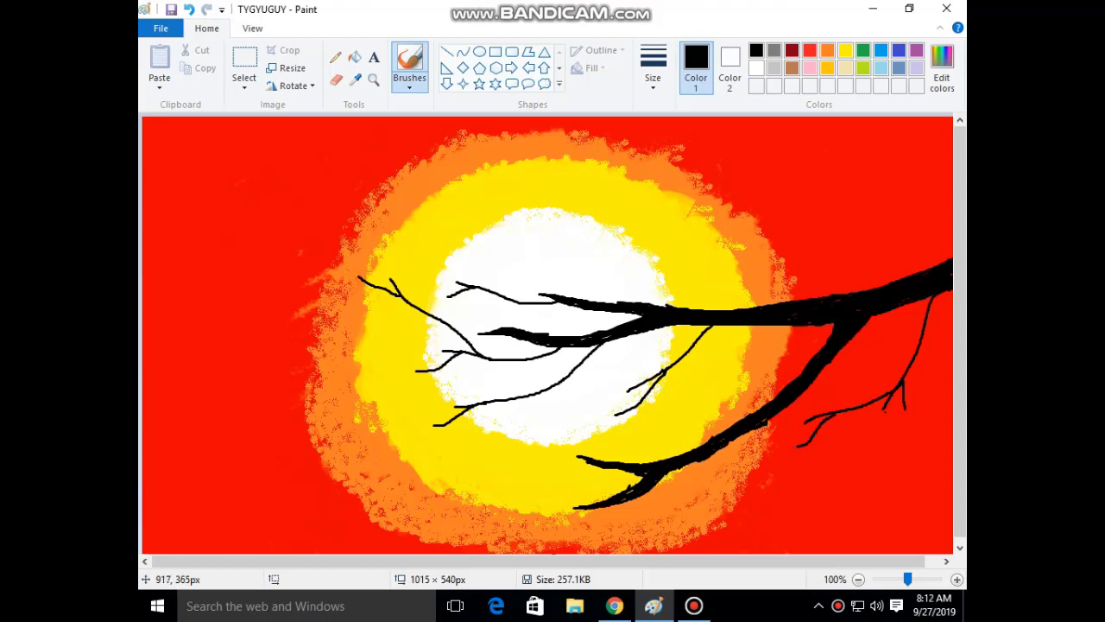
mouse_move(919, 275)
left_mouse_down()
mouse_move(751, 204)
mouse_move(727, 219)
left_mouse_up()
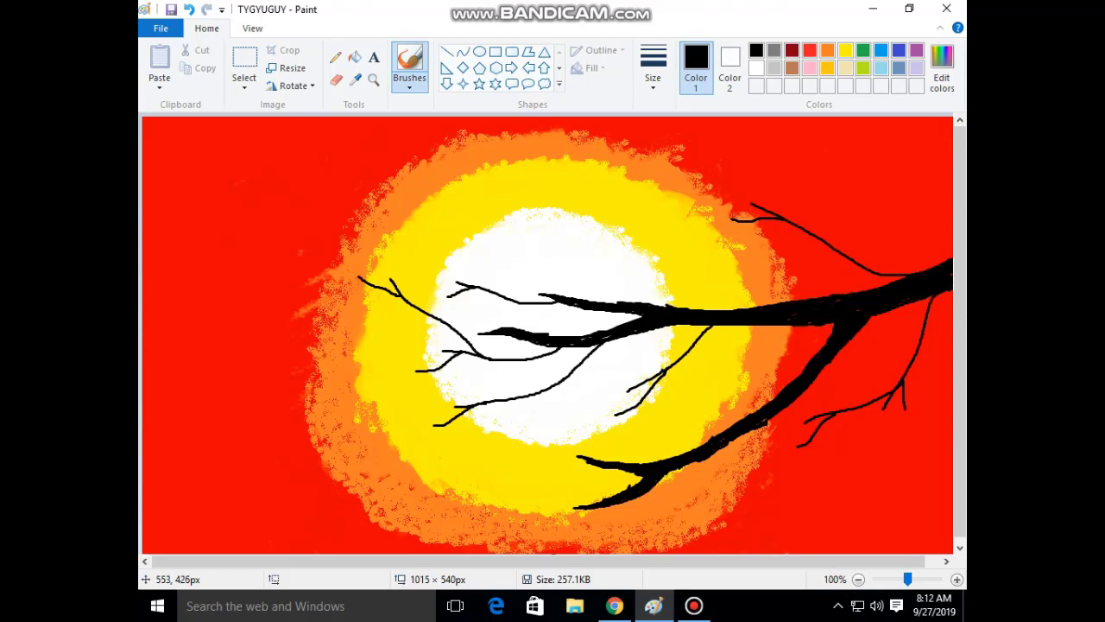
left_click_drag(575, 459, 495, 459)
mouse_move(599, 471)
left_mouse_down()
mouse_move(542, 488)
mouse_move(477, 488)
mouse_move(338, 449)
left_mouse_up()
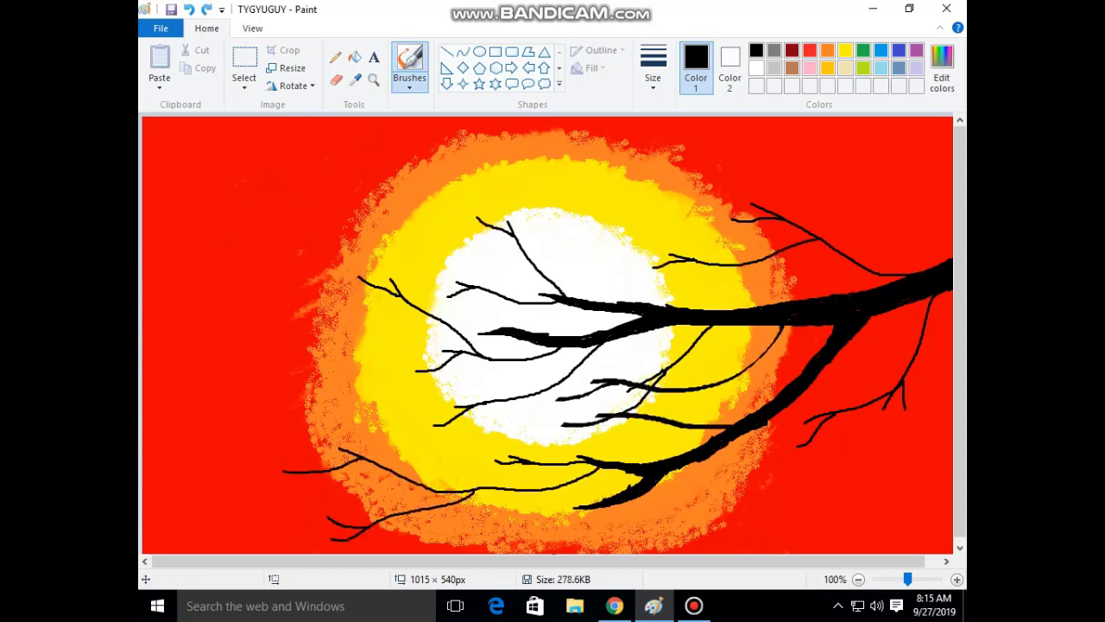
Step: Paint a short, bent black stroke in the red area near the picture's upper-left corner
left_click_drag(147, 148, 223, 131)
mouse_move(150, 536)
left_mouse_down()
mouse_move(155, 525)
mouse_move(182, 546)
mouse_move(207, 542)
mouse_move(192, 533)
left_mouse_up()
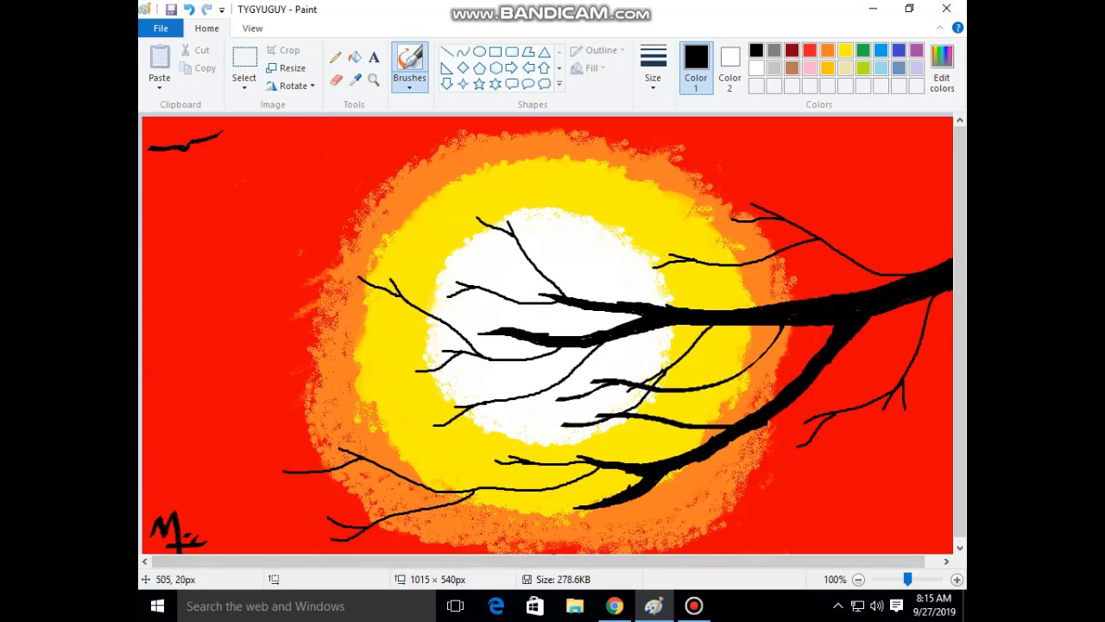
key("ctrl+z")
key("ctrl+z")
key("ctrl+z")
key("ctrl+z")
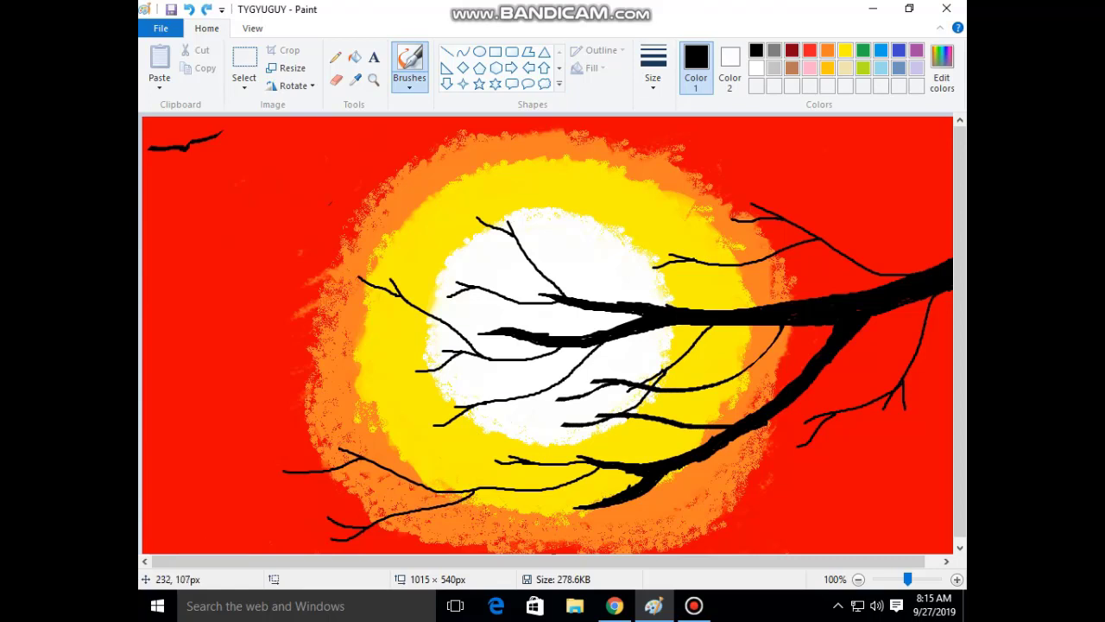
Step: Sign the picture in its lower-left corner with a small black monogram using Calligraphy brush 1
left_click(409, 77)
left_click(441, 110)
mouse_move(150, 533)
left_mouse_down()
mouse_move(170, 529)
mouse_move(176, 551)
left_mouse_up()
left_click_drag(204, 533, 158, 539)
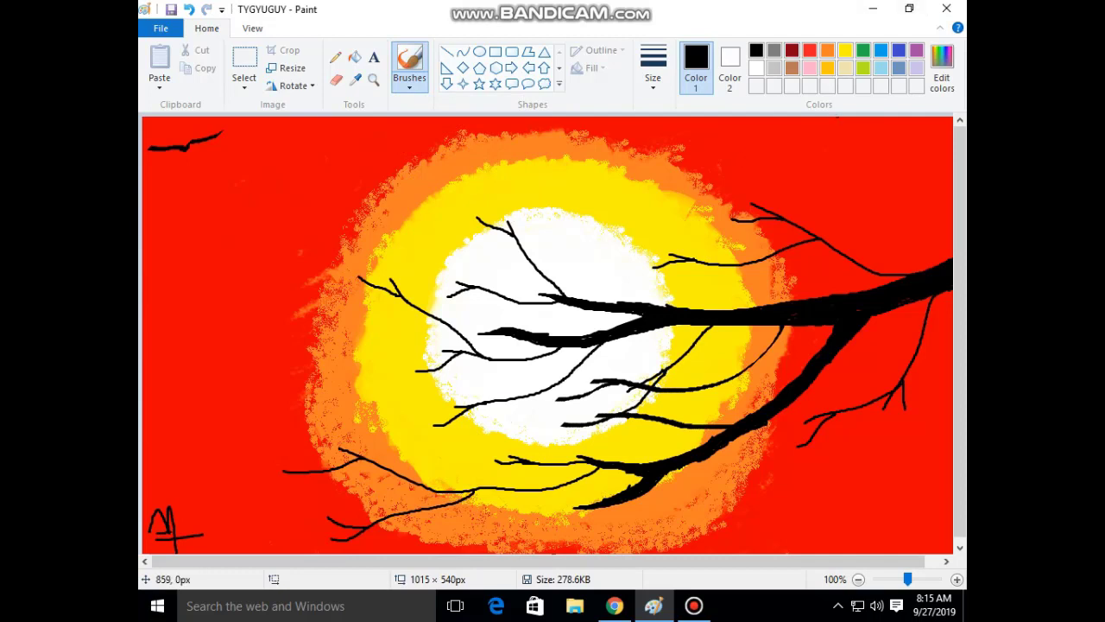
Step: Paint a second black branch from the picture's upper-right edge across the top of the sun, forked at its left end, and shade it in
left_click_drag(841, 121, 741, 162)
left_click_drag(549, 181, 502, 185)
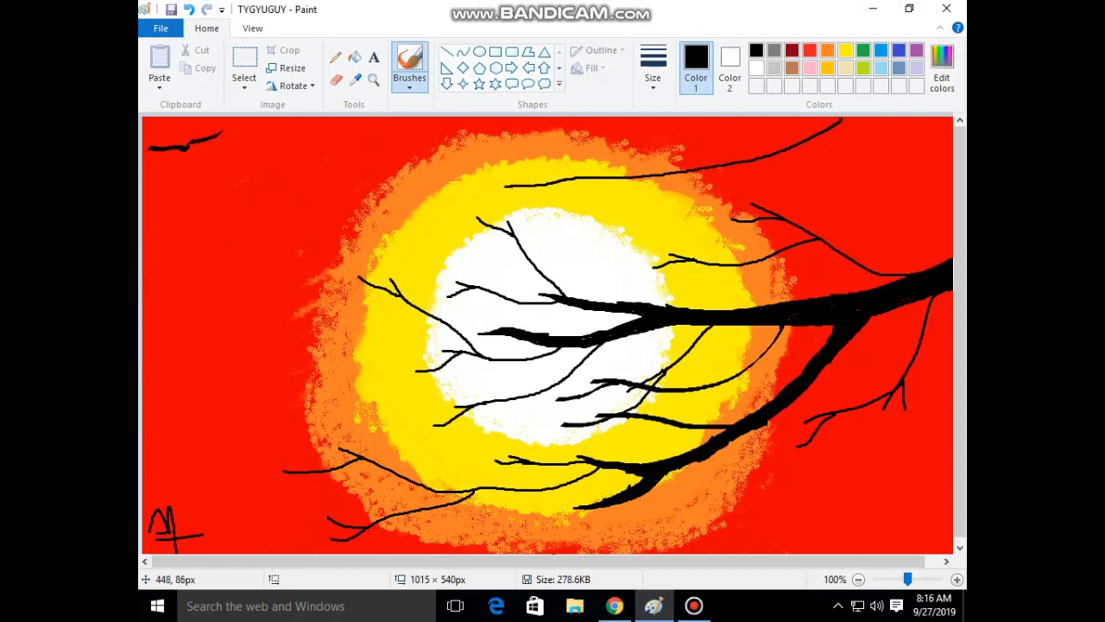
mouse_move(800, 117)
left_mouse_down()
mouse_move(727, 148)
mouse_move(629, 164)
mouse_move(549, 171)
mouse_move(451, 152)
mouse_move(453, 167)
mouse_move(496, 178)
mouse_move(411, 192)
mouse_move(473, 195)
mouse_move(536, 179)
left_mouse_up()
mouse_move(466, 159)
left_mouse_down()
mouse_move(422, 151)
mouse_move(746, 150)
left_mouse_up()
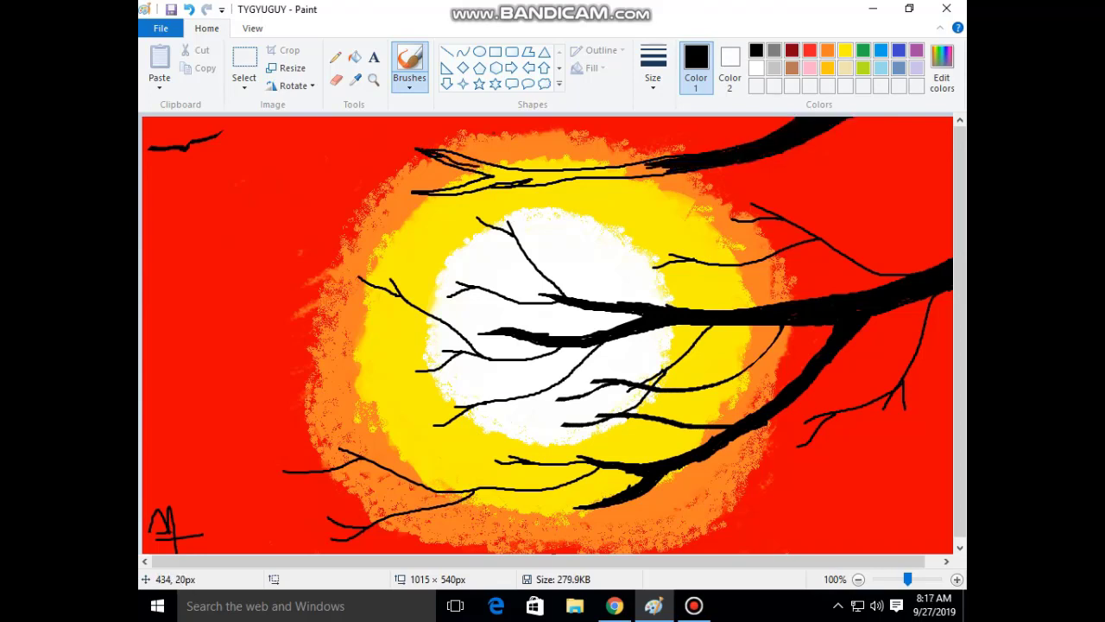
mouse_move(661, 171)
left_mouse_down()
mouse_move(627, 174)
mouse_move(656, 164)
mouse_move(643, 164)
left_mouse_up()
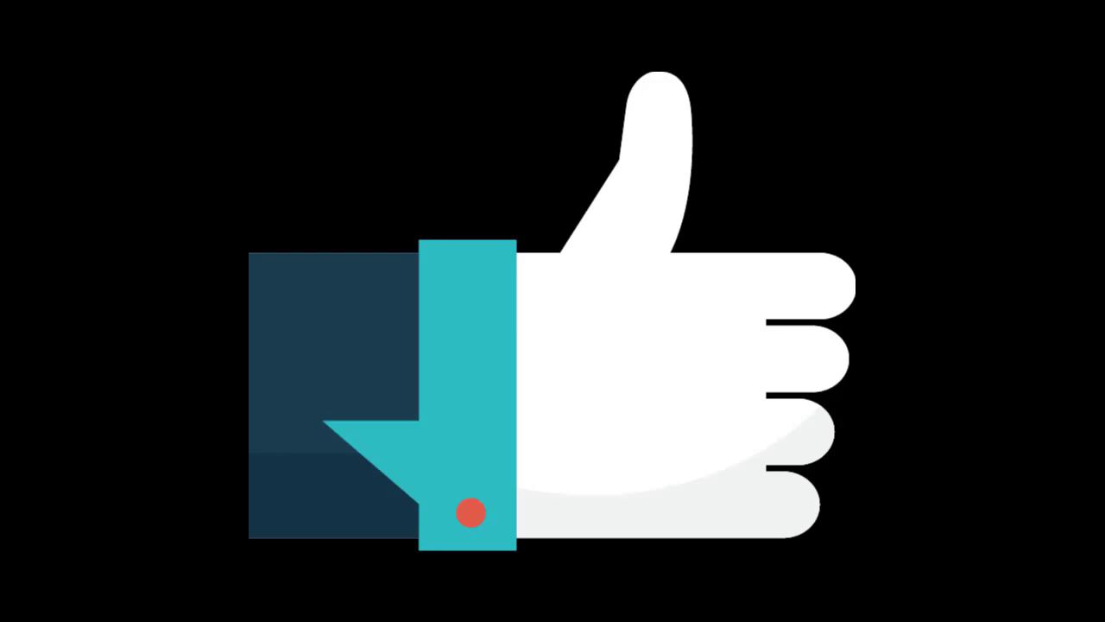